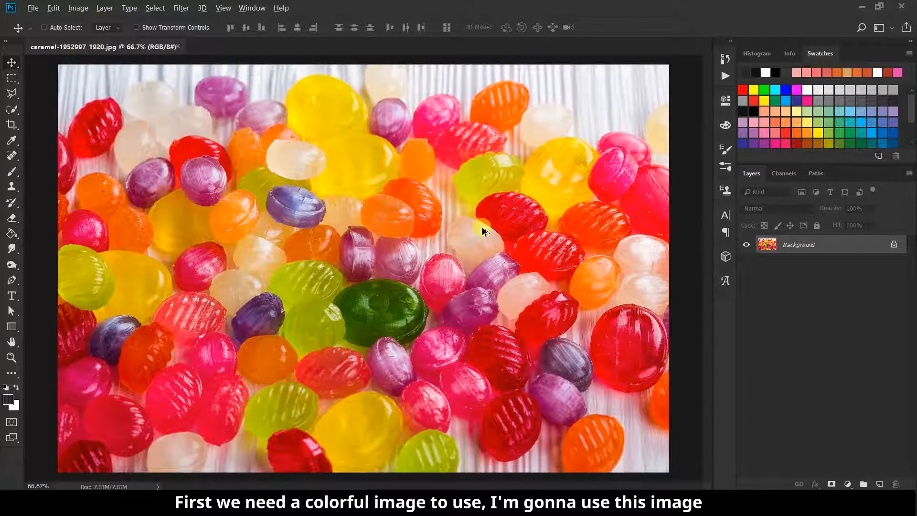
# Unlock the caramel-1952997_1920.jpg background layer and add an empty Layer 1 above it
pyautogui.scroll(-1, 484, 231)
pyautogui.click(893, 244)
pyautogui.click(880, 483)
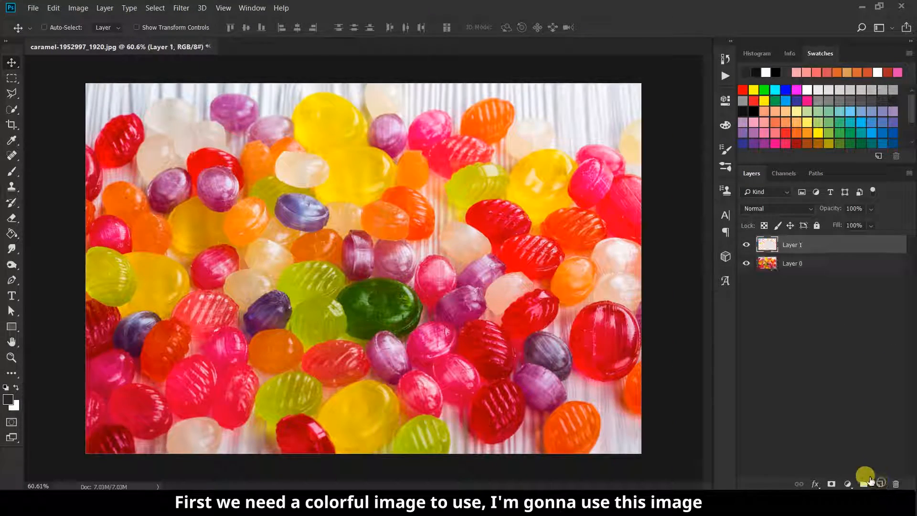
# Type a white 200 pt Ricefield letter 'l' on the photo and drag it down and left
pyautogui.click(11, 295)
pyautogui.click(222, 305)
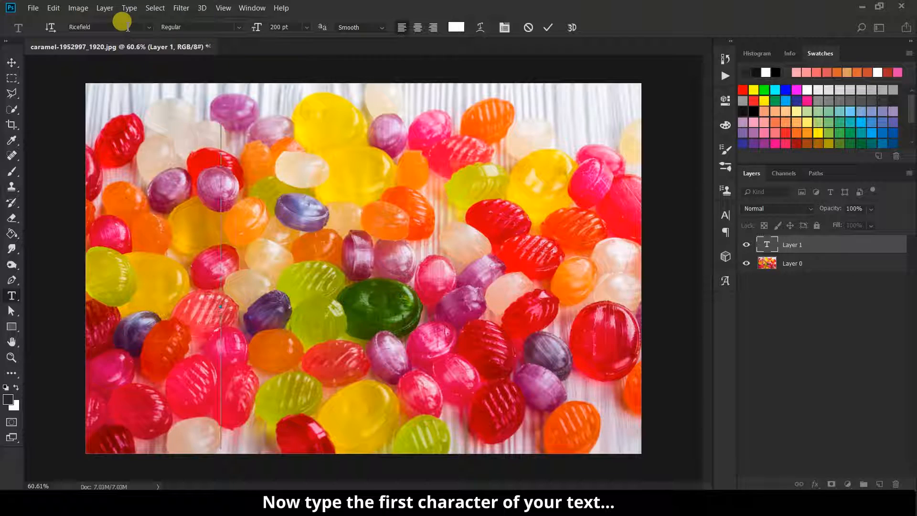
pyautogui.write('I')
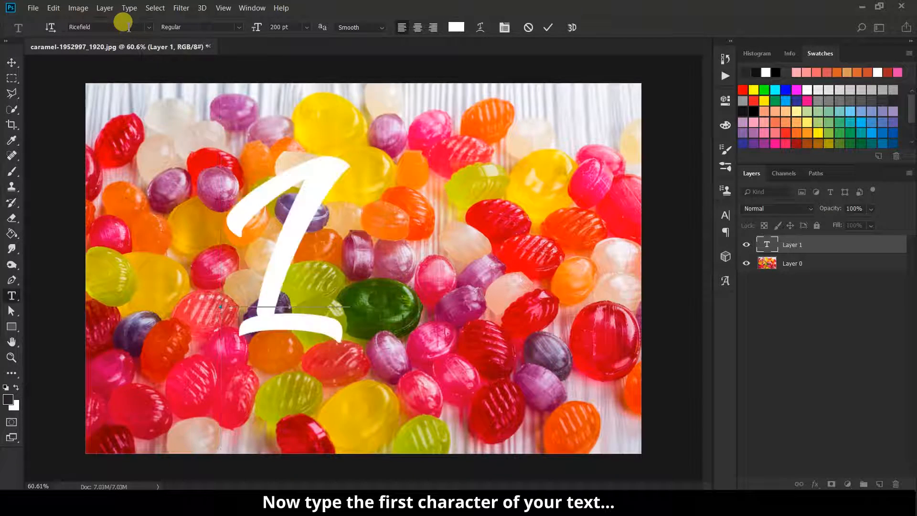
pyautogui.press('BackSpace')
pyautogui.write('l')
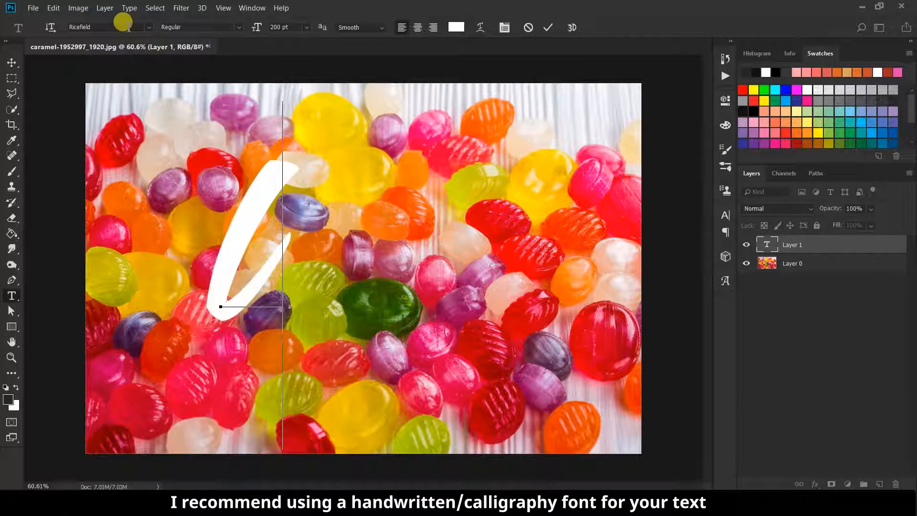
pyautogui.click(548, 27)
pyautogui.click(12, 63)
pyautogui.moveTo(288, 250); pyautogui.dragTo(258, 290)
# Add an empty layer above the text layer and bring up the Paths panel
pyautogui.scroll(2, 244, 306)
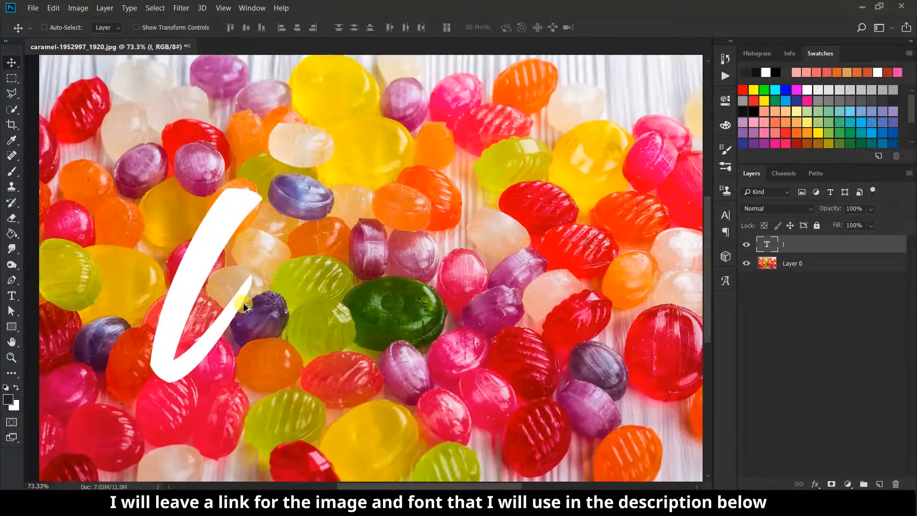
pyautogui.scroll(1, 244, 304)
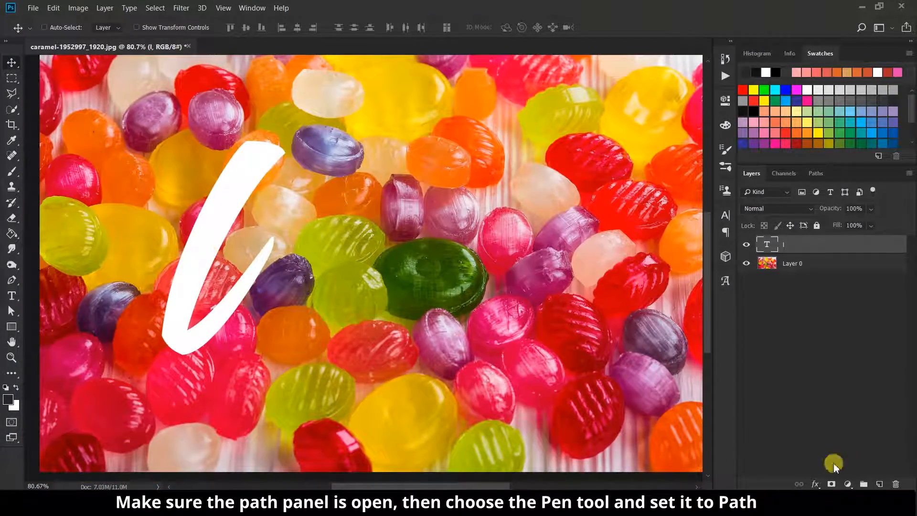
pyautogui.click(878, 483)
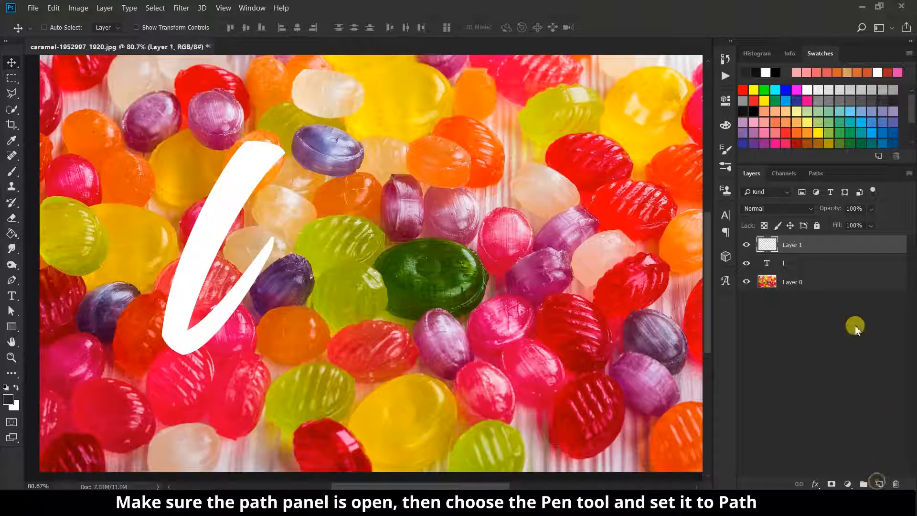
pyautogui.click(821, 174)
pyautogui.click(252, 8)
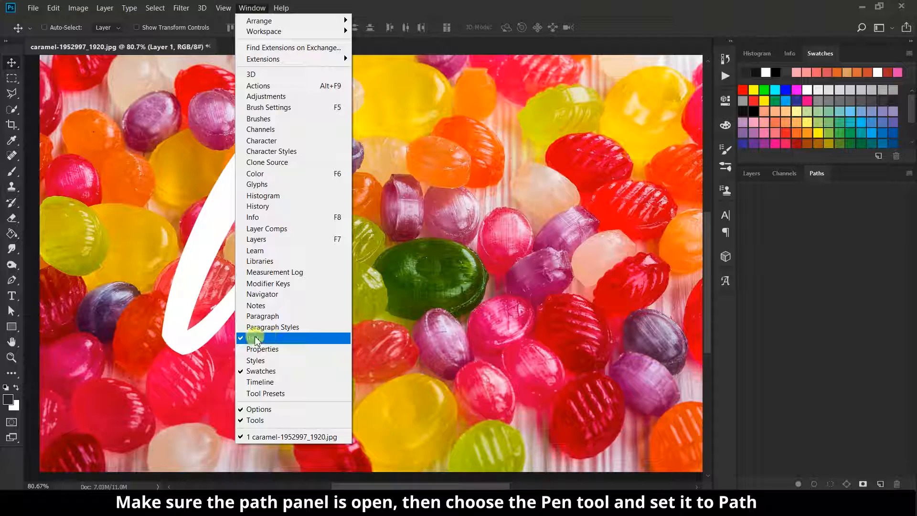
pyautogui.click(428, 57)
pyautogui.click(821, 175)
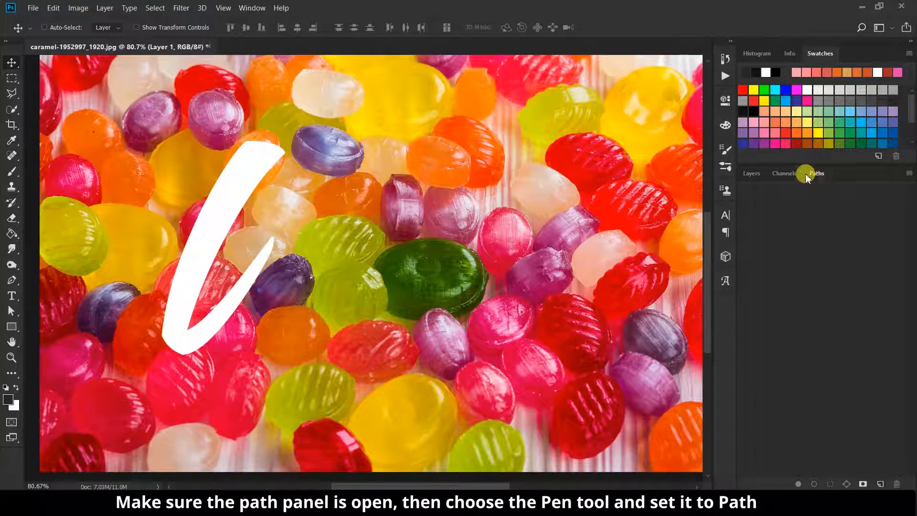
# Trace a curved work path down the l's stroke, refine its lower bend, then hide the text layer
pyautogui.click(13, 281)
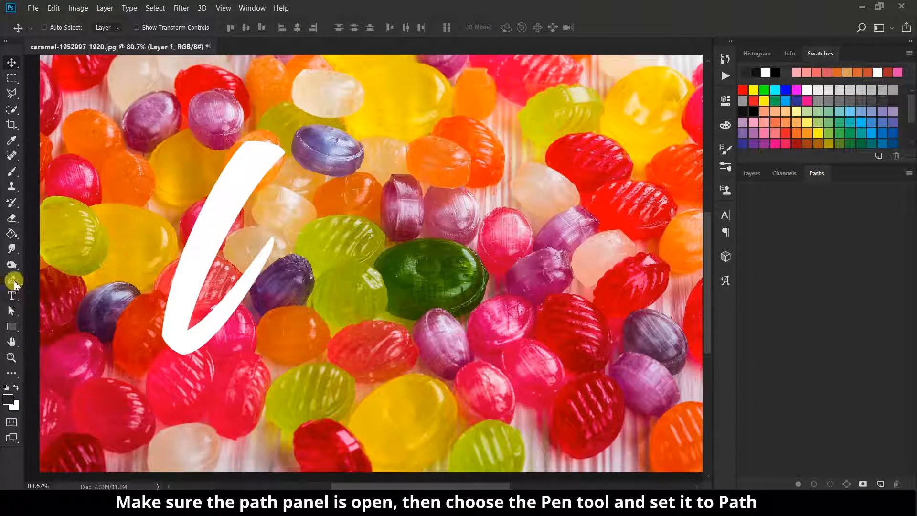
pyautogui.click(267, 144)
pyautogui.moveTo(178, 337); pyautogui.dragTo(205, 364)
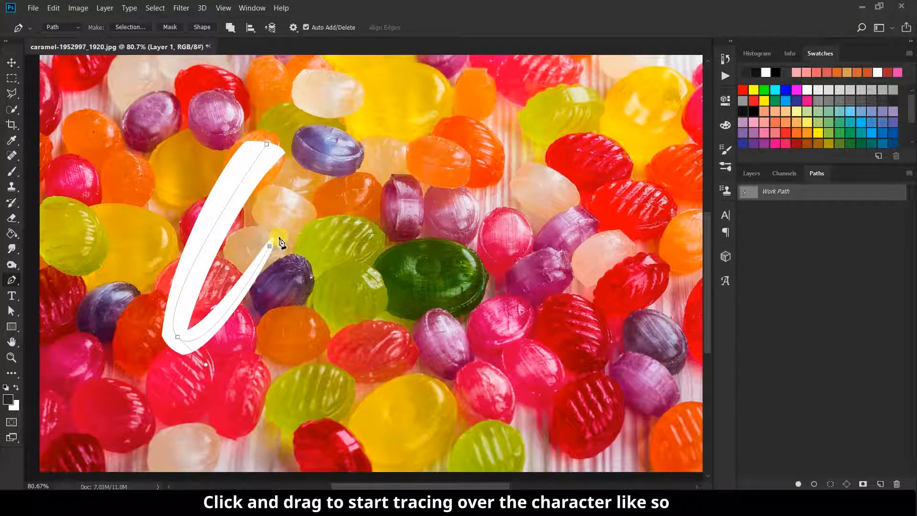
pyautogui.click(12, 311)
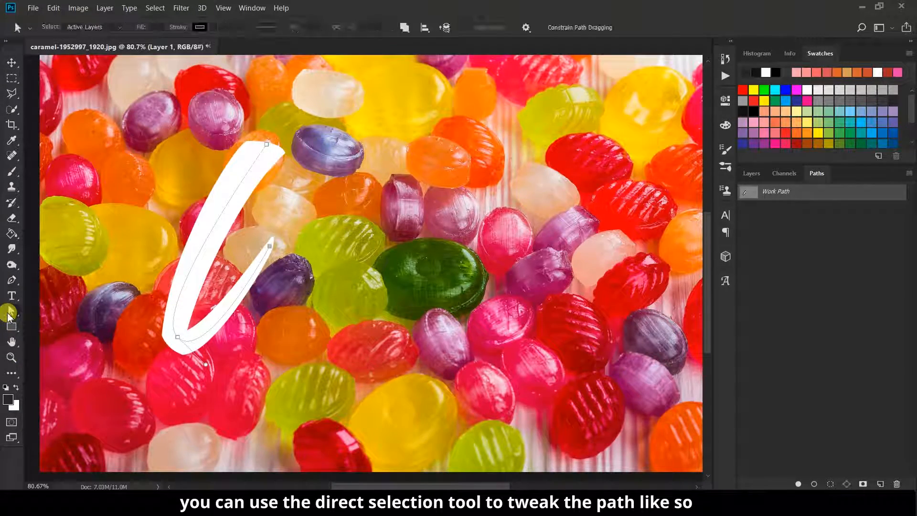
pyautogui.click(53, 322)
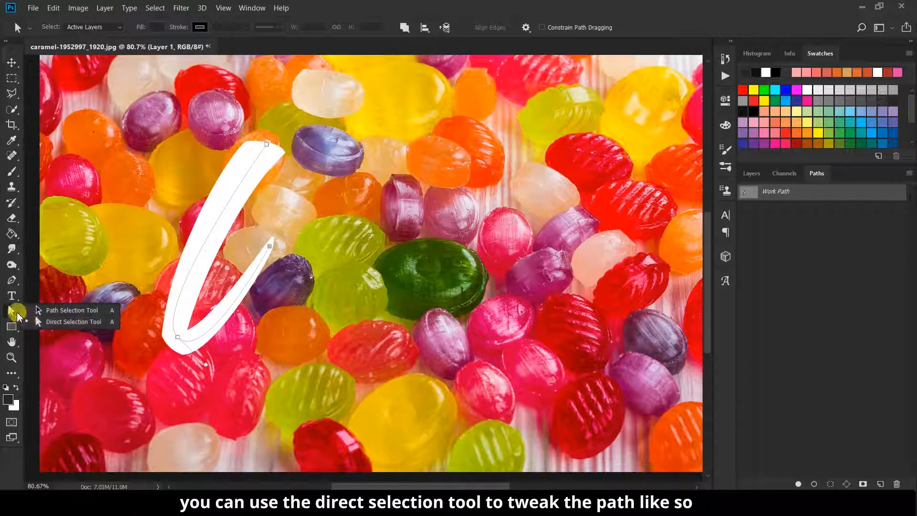
pyautogui.click(200, 362)
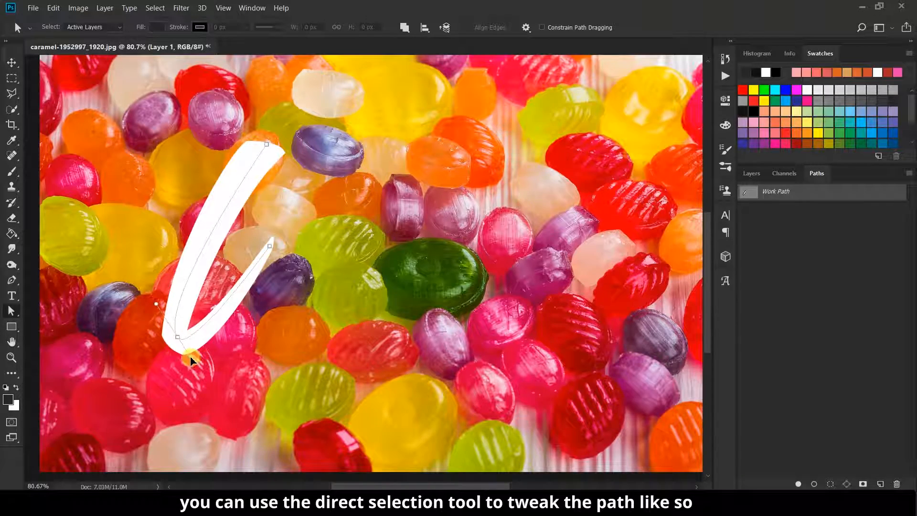
pyautogui.click(751, 173)
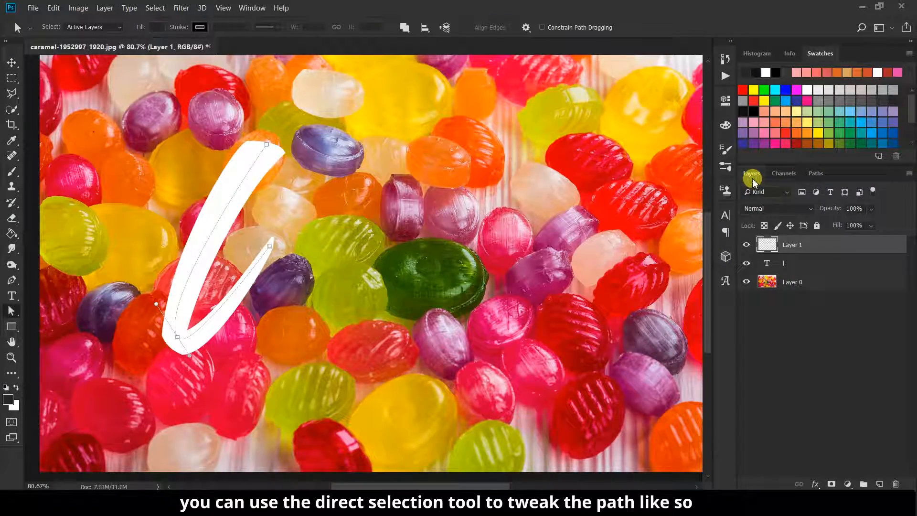
pyautogui.click(746, 263)
# Set the Smudge tool to Normal mode and 95% strength, sampling all layers
pyautogui.click(816, 173)
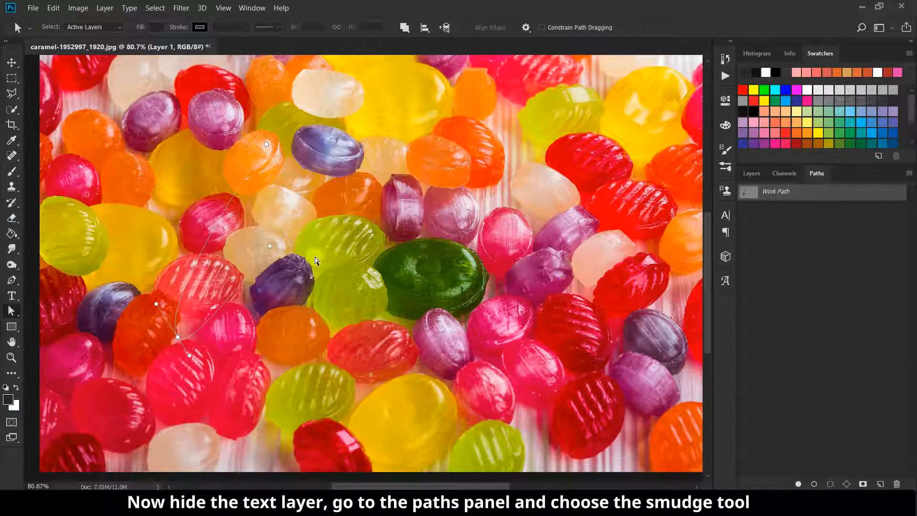
pyautogui.click(9, 262)
pyautogui.click(143, 27)
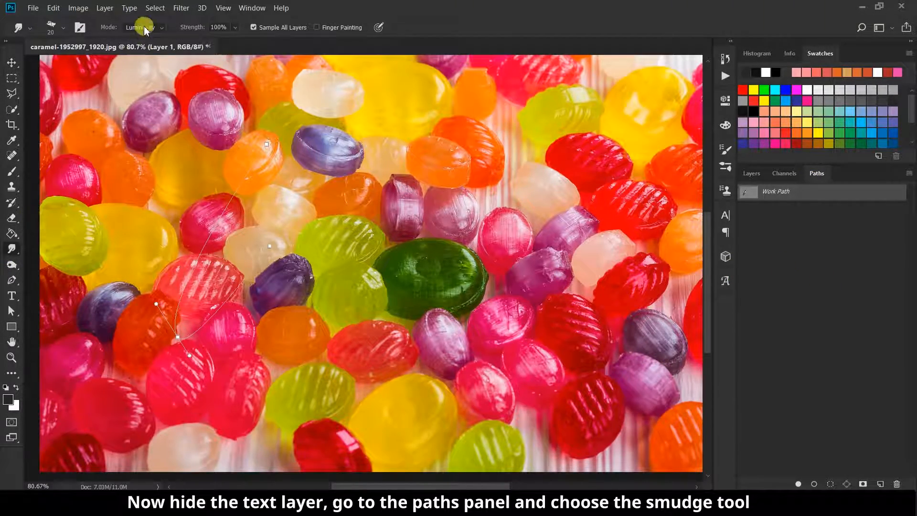
pyautogui.click(144, 37)
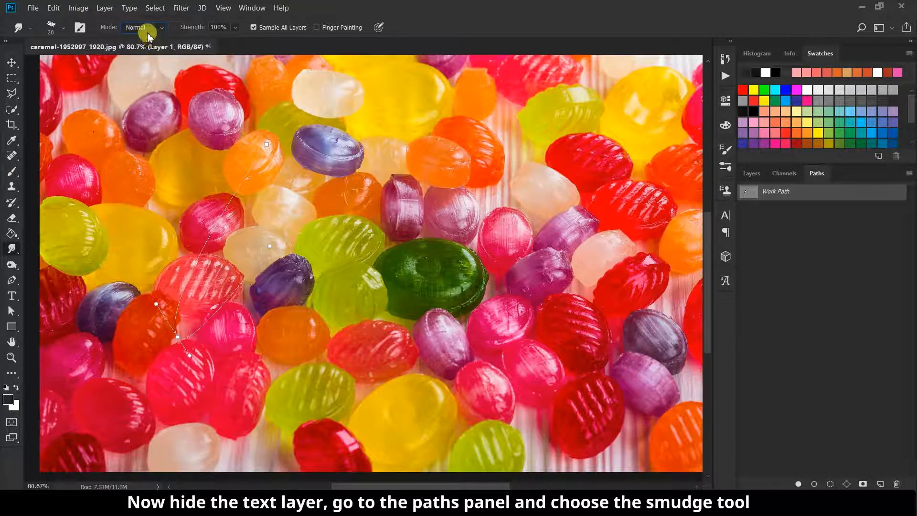
pyautogui.click(64, 29)
pyautogui.click(120, 22)
pyautogui.click(237, 27)
pyautogui.click(193, 29)
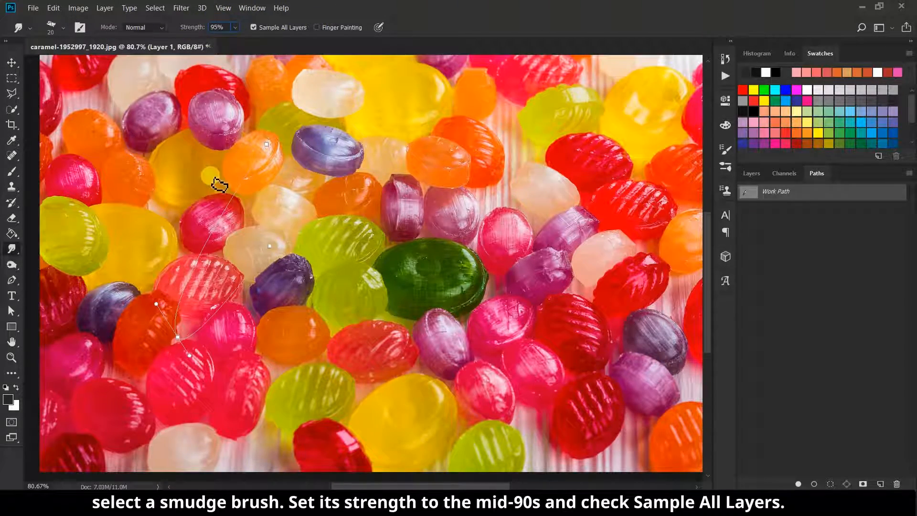
# Enlarge the smudge brush from 105 to 125 and confirm Layer 1 is active
pyautogui.click(66, 29)
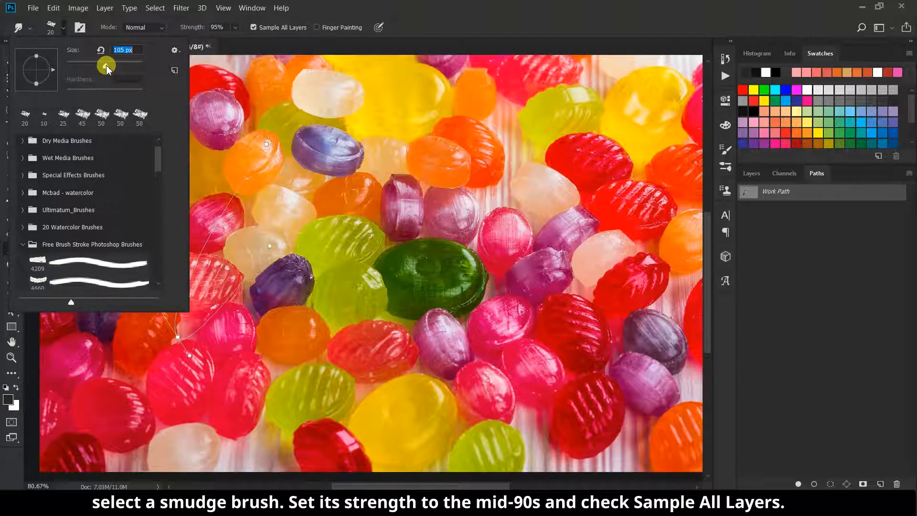
pyautogui.click(321, 2)
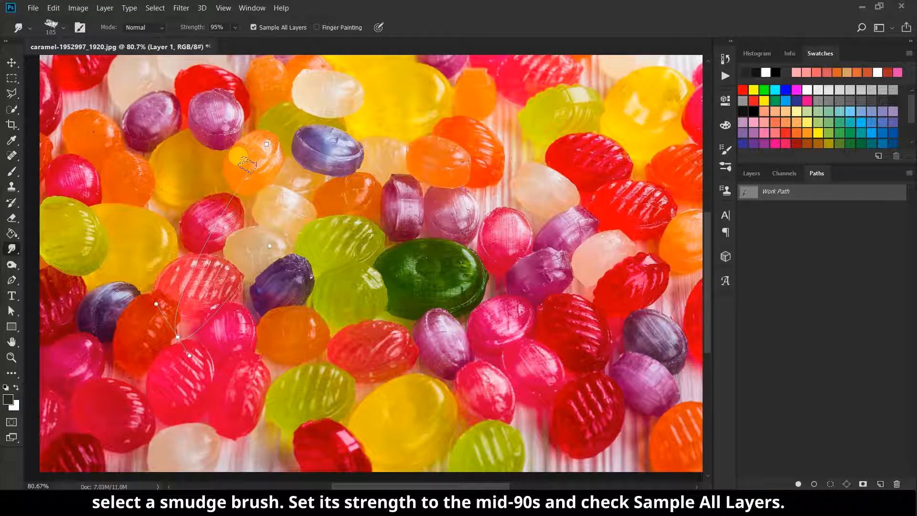
pyautogui.press(']')
pyautogui.press(']')
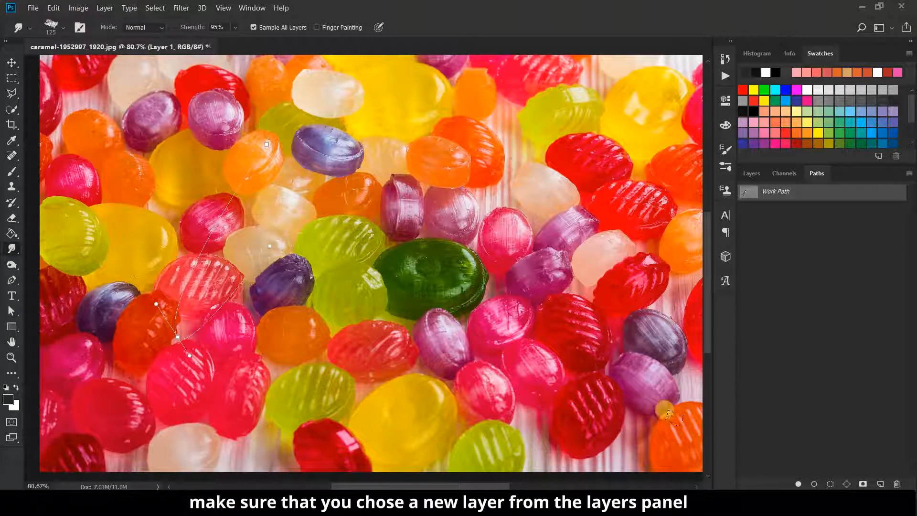
pyautogui.click(753, 174)
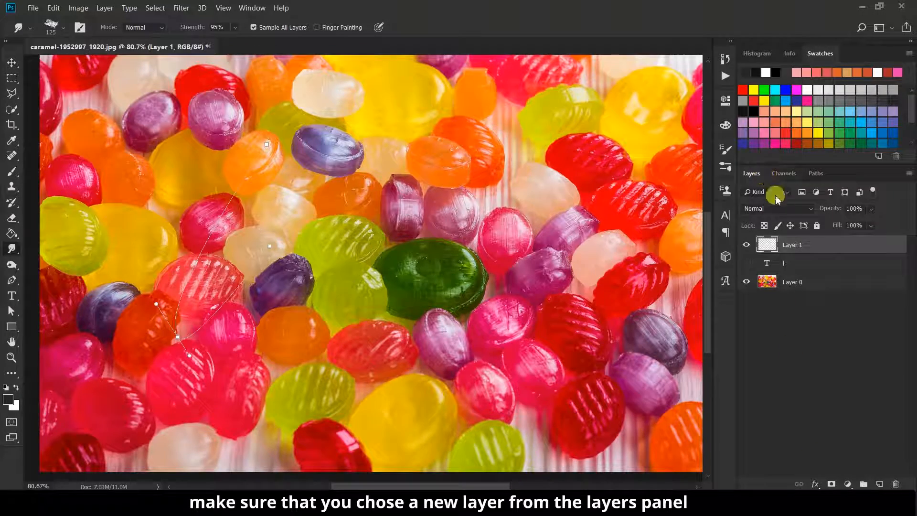
pyautogui.click(817, 173)
# Smudge along the work path, check the stroke with the photo hidden, and rename the layer L
pyautogui.click(813, 484)
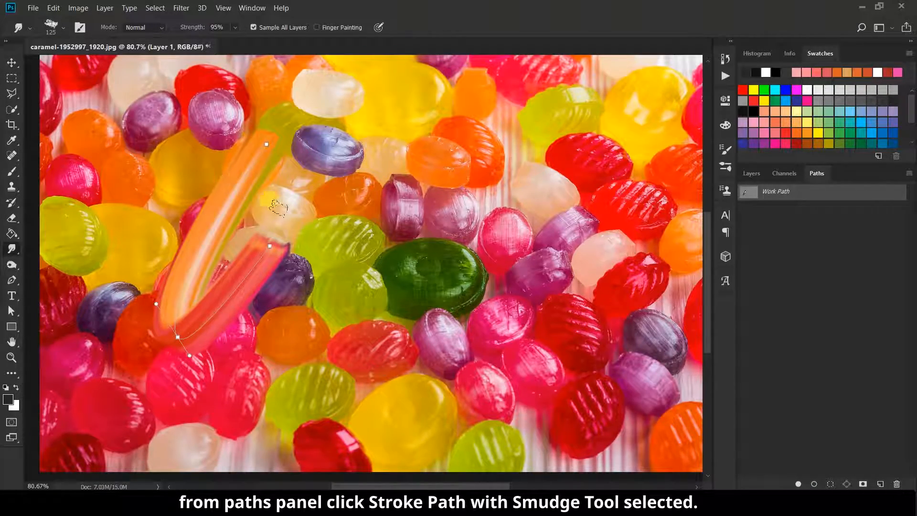
pyautogui.click(749, 175)
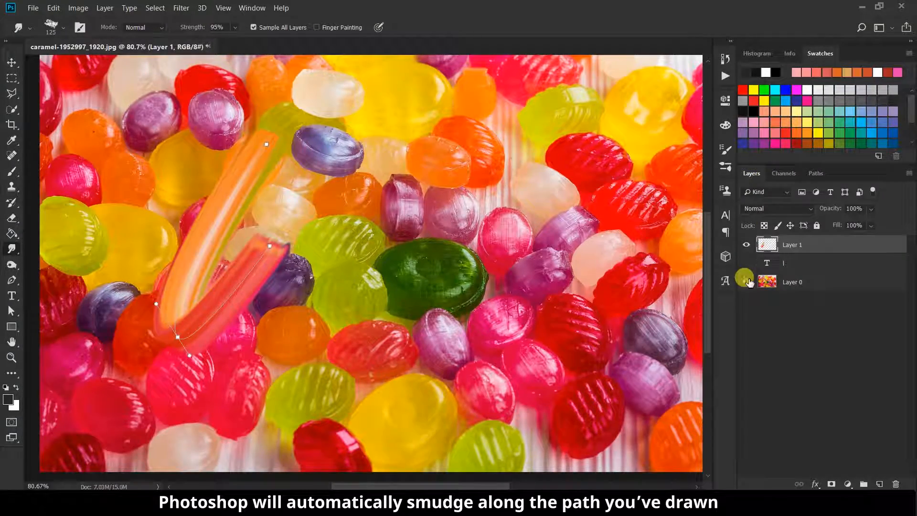
pyautogui.click(747, 282)
pyautogui.click(747, 283)
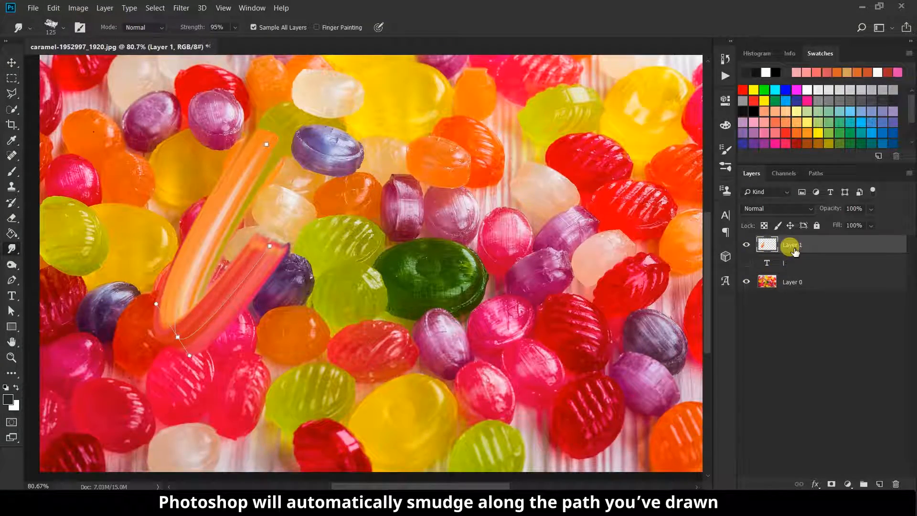
pyautogui.press('Return')
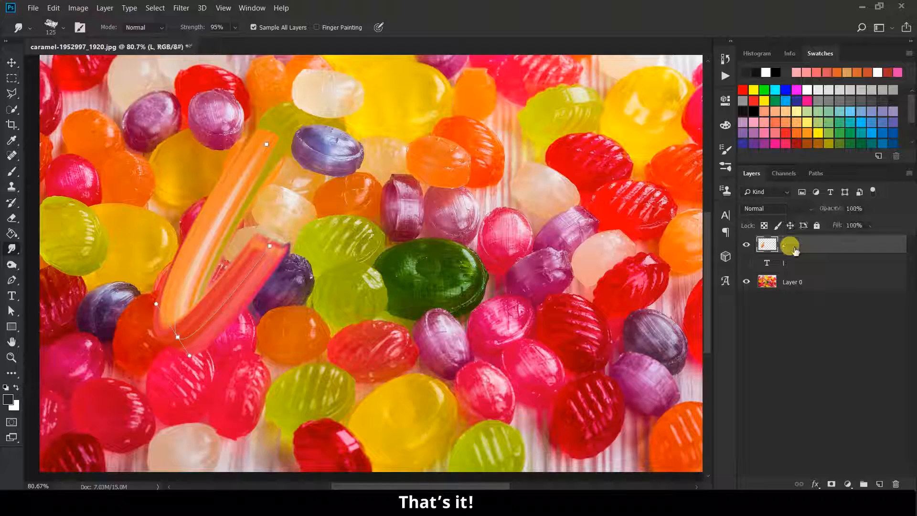
# Add a new empty Layer 1, hide layer L, and show the white l text again
pyautogui.click(879, 484)
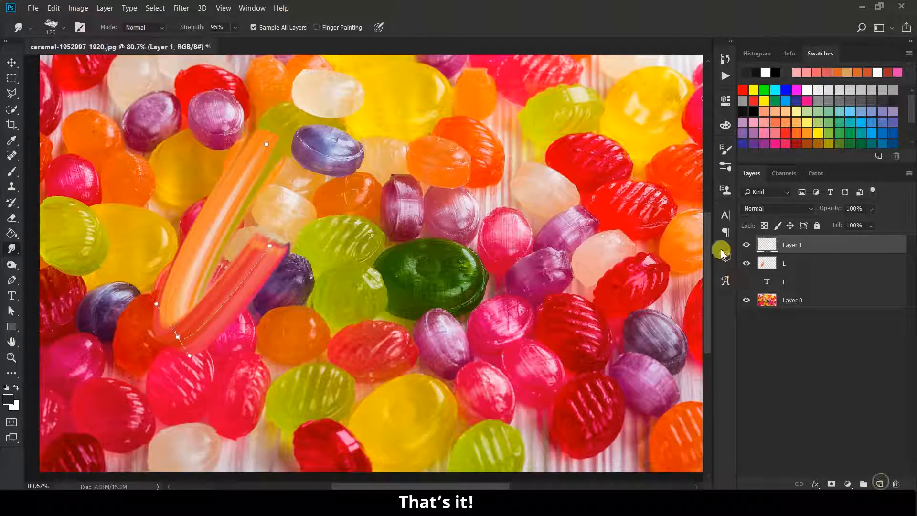
pyautogui.click(746, 263)
pyautogui.click(747, 281)
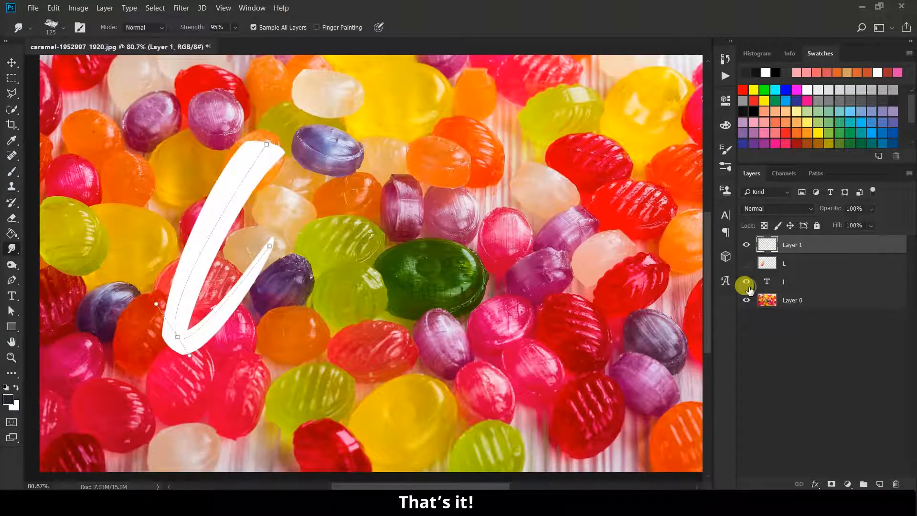
pyautogui.click(817, 174)
pyautogui.click(751, 173)
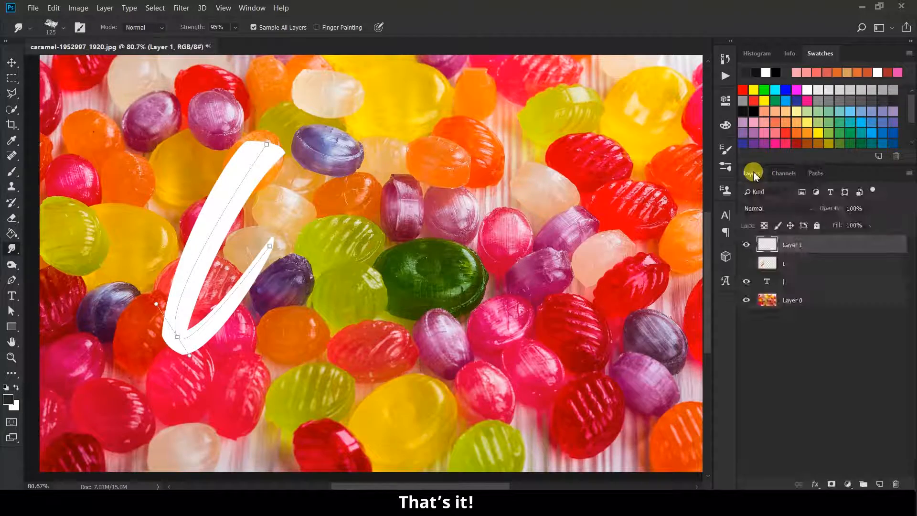
pyautogui.click(780, 284)
# Change the white script text from 'l' to 'o'
pyautogui.click(12, 295)
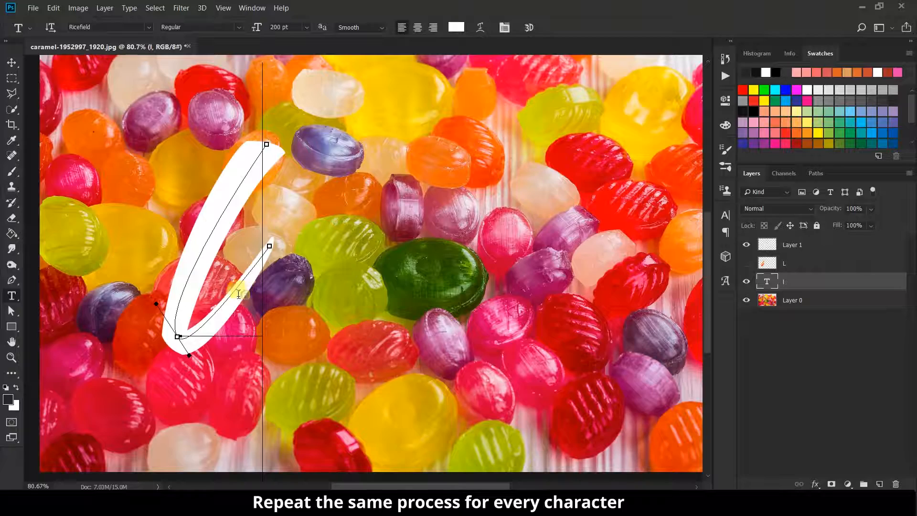
pyautogui.click(197, 289)
pyautogui.write('o')
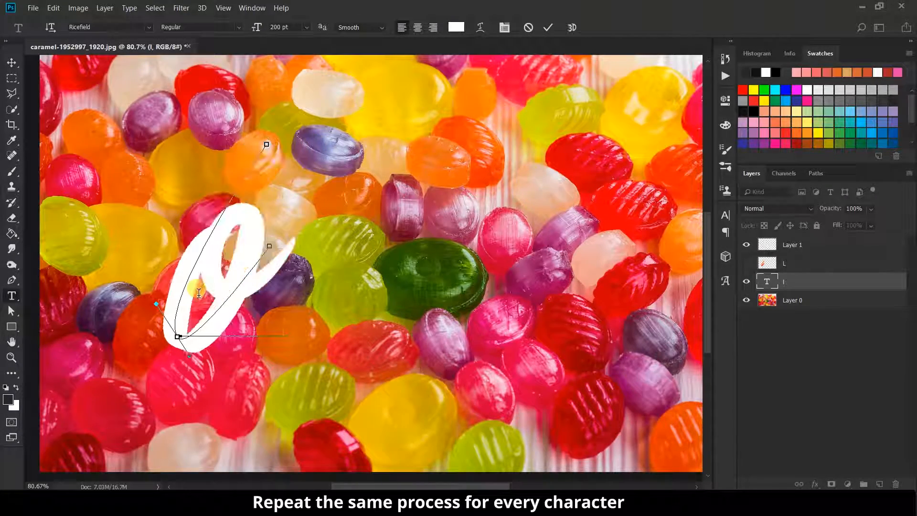
pyautogui.click(547, 29)
pyautogui.click(12, 62)
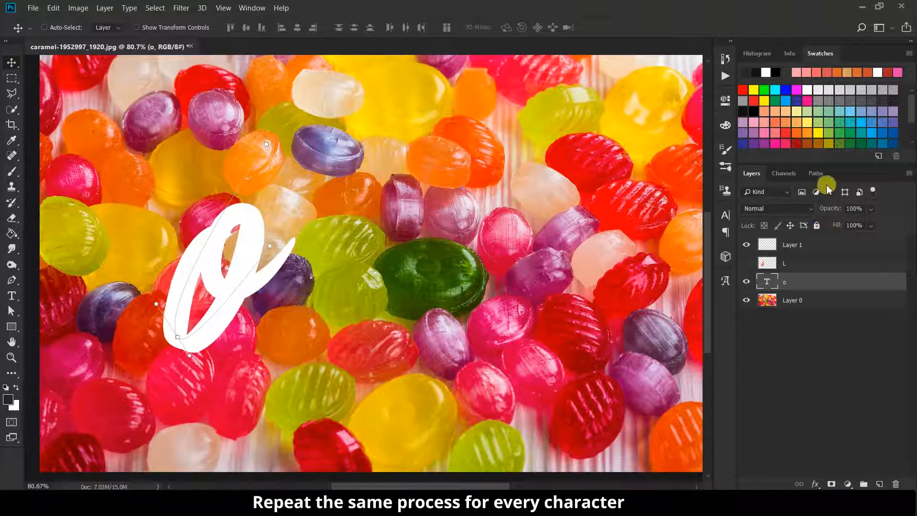
# Save the Work Path as Path 1 and move the o slightly down and right
pyautogui.click(817, 173)
pyautogui.click(881, 483)
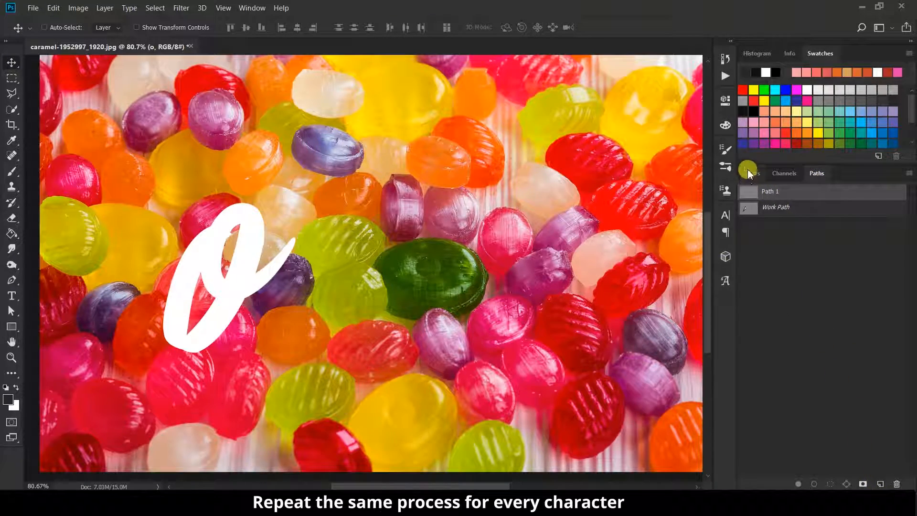
pyautogui.click(750, 176)
pyautogui.moveTo(262, 284)
pyautogui.mouseDown()
pyautogui.moveTo(285, 285)
pyautogui.moveTo(277, 328)
pyautogui.moveTo(288, 332)
pyautogui.mouseUp()
pyautogui.scroll(2, 233, 332)
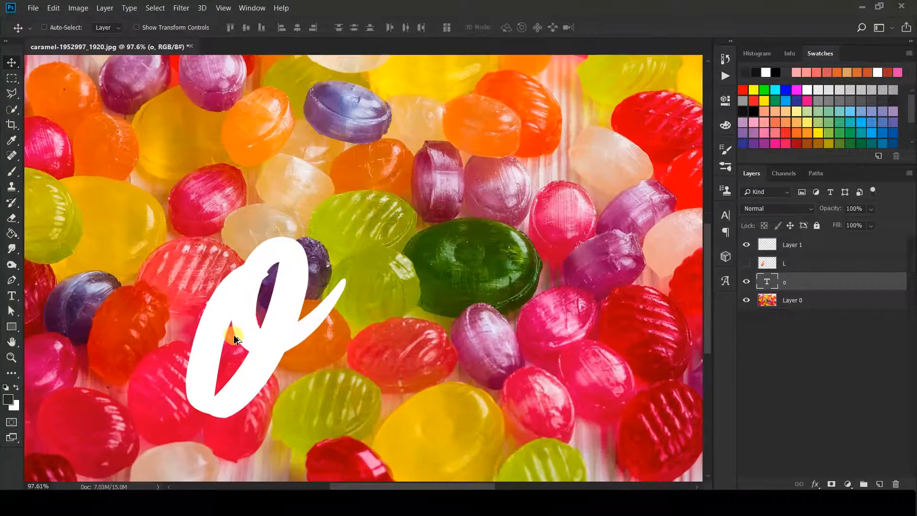
pyautogui.scroll(-2, 234, 333)
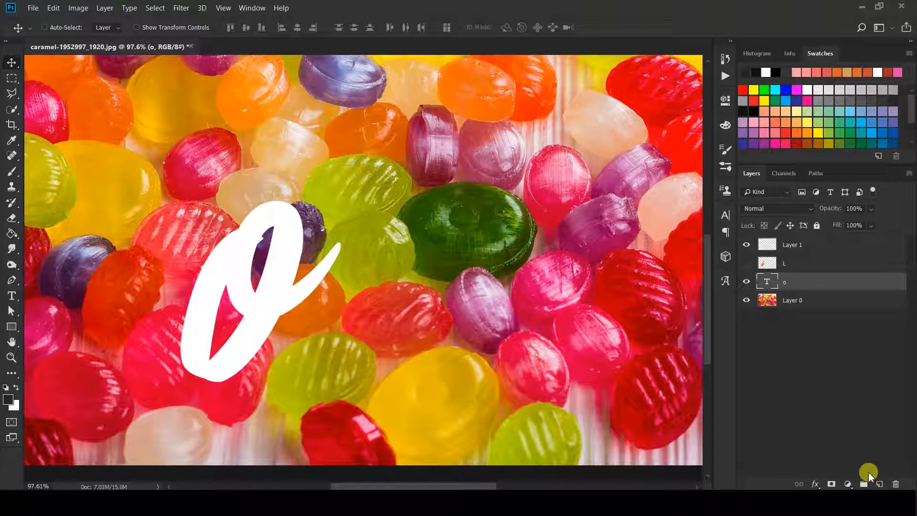
# Add Layer 2 and trace a curved path along the o, redoing the first attempt
pyautogui.click(879, 483)
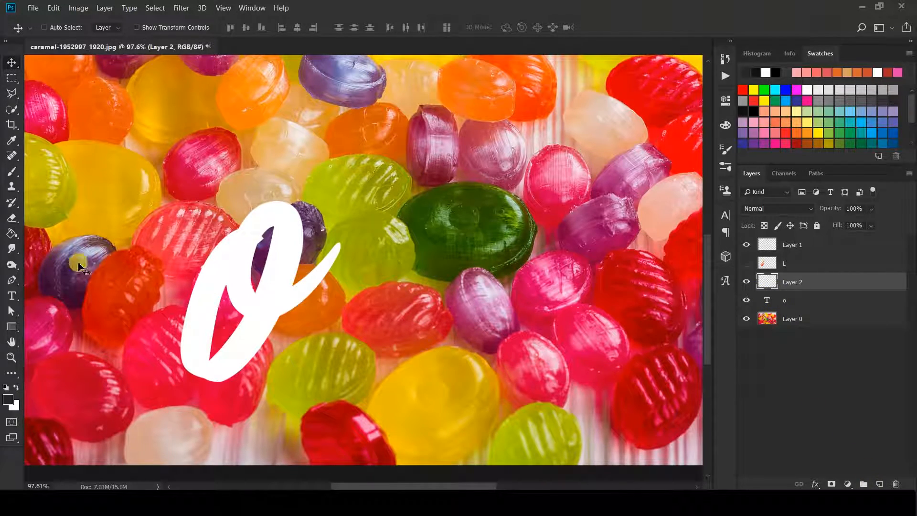
pyautogui.click(11, 280)
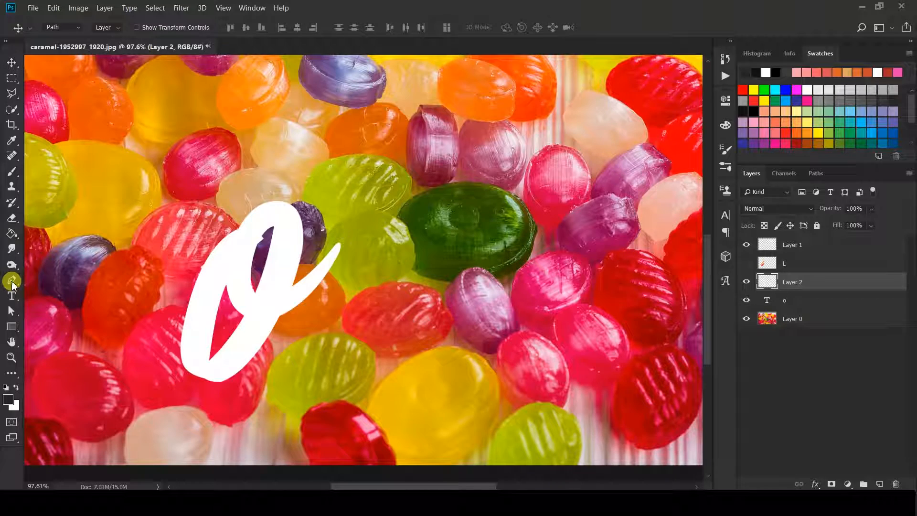
pyautogui.click(250, 234)
pyautogui.click(204, 371)
pyautogui.moveTo(211, 375); pyautogui.dragTo(237, 395)
pyautogui.moveTo(241, 427); pyautogui.dragTo(247, 432)
pyautogui.moveTo(283, 221); pyautogui.dragTo(255, 226)
pyautogui.hotkey('ctrl', 'z')
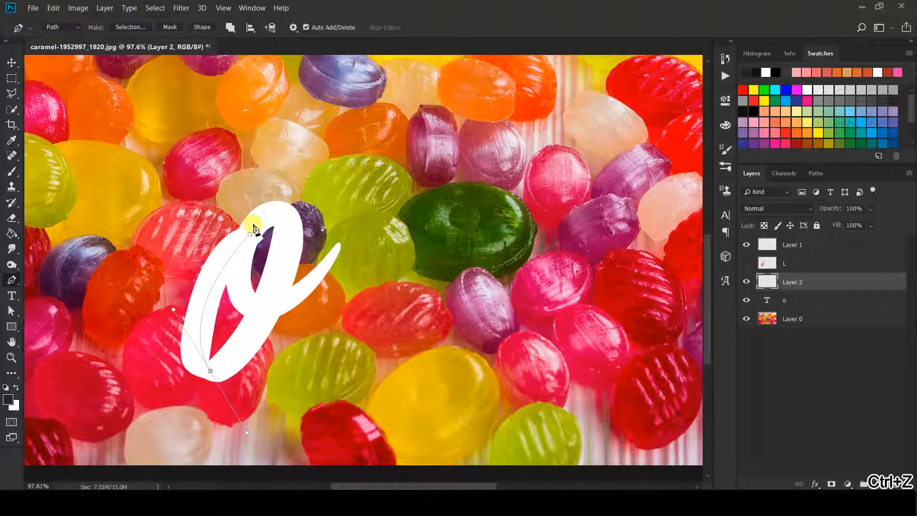
pyautogui.hotkey('ctrl', 'alt', 'z')
pyautogui.moveTo(202, 366); pyautogui.dragTo(223, 415)
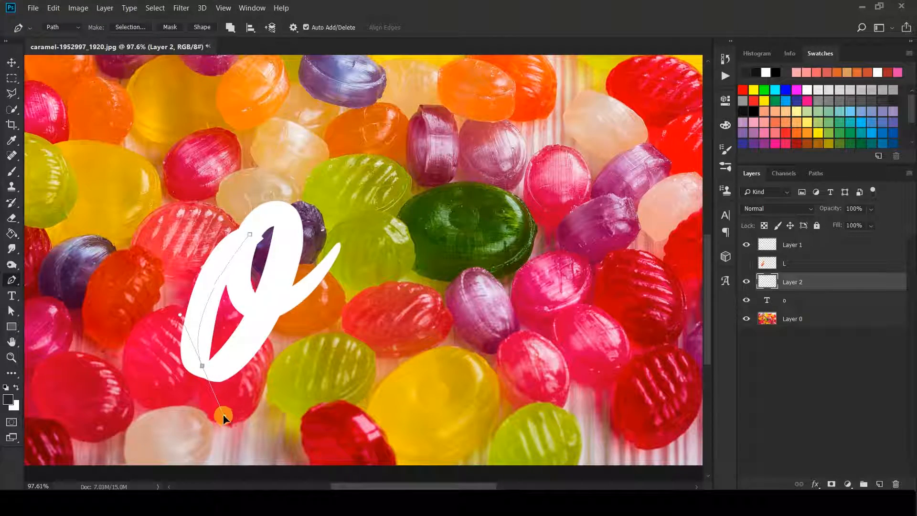
pyautogui.moveTo(274, 223); pyautogui.dragTo(231, 190)
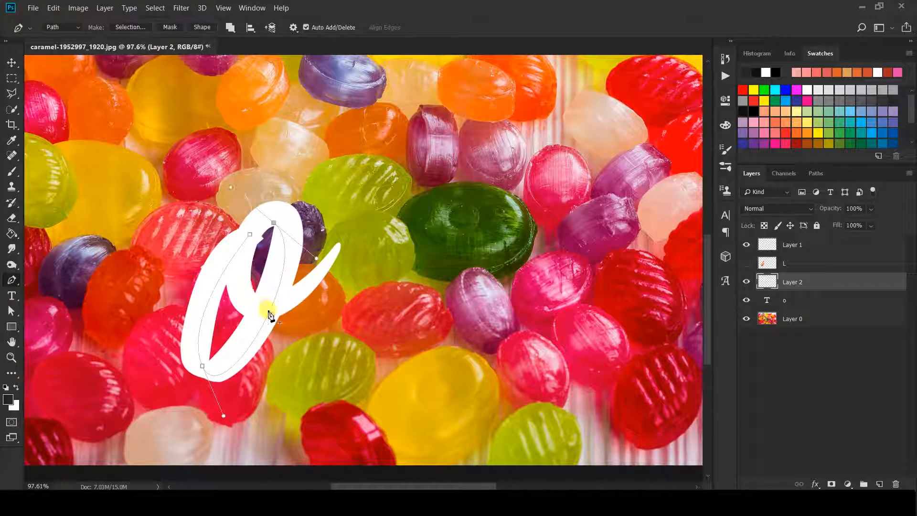
pyautogui.moveTo(274, 316); pyautogui.dragTo(300, 299)
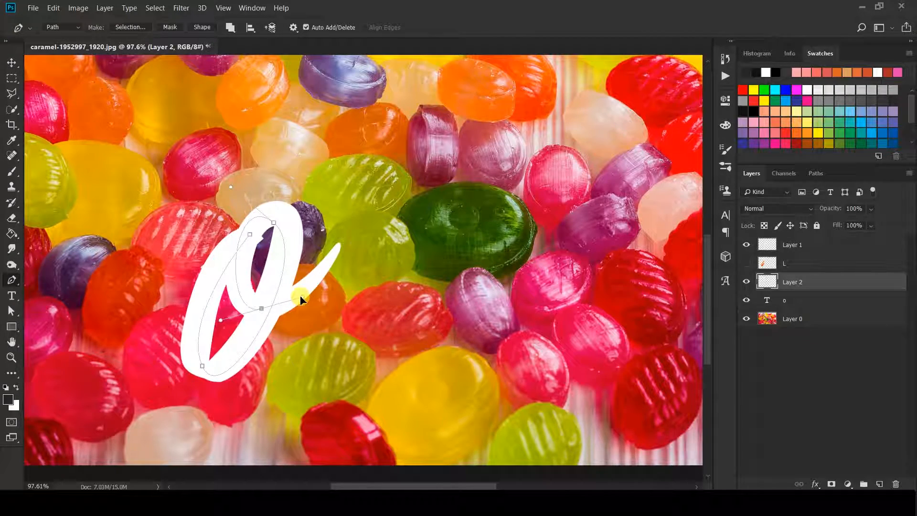
# Reshape the path's top, bottom, left and inner curves to fit the o, then hide the o text
pyautogui.click(12, 311)
pyautogui.moveTo(275, 226); pyautogui.dragTo(288, 218)
pyautogui.moveTo(224, 416); pyautogui.dragTo(225, 388)
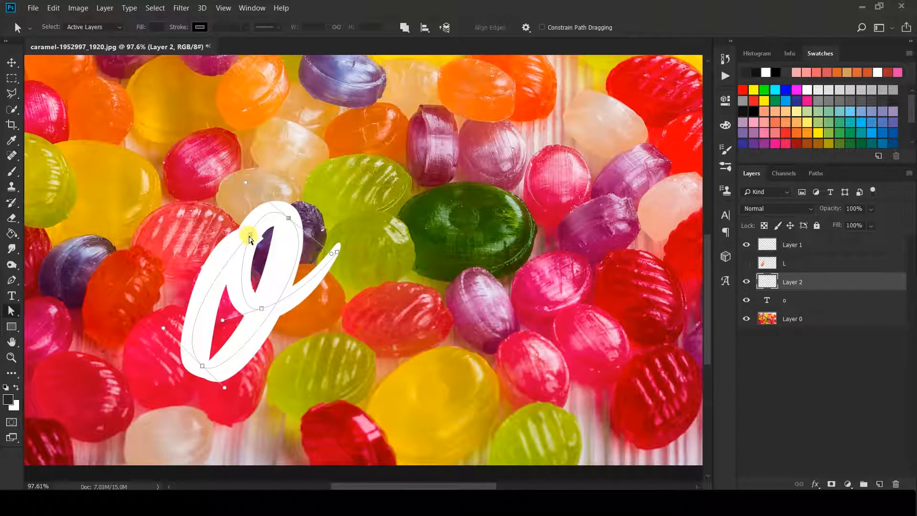
pyautogui.moveTo(247, 238); pyautogui.dragTo(242, 243)
pyautogui.moveTo(257, 311)
pyautogui.mouseDown()
pyautogui.moveTo(255, 304)
pyautogui.moveTo(293, 303)
pyautogui.moveTo(293, 311)
pyautogui.mouseUp()
pyautogui.moveTo(290, 224); pyautogui.dragTo(289, 231)
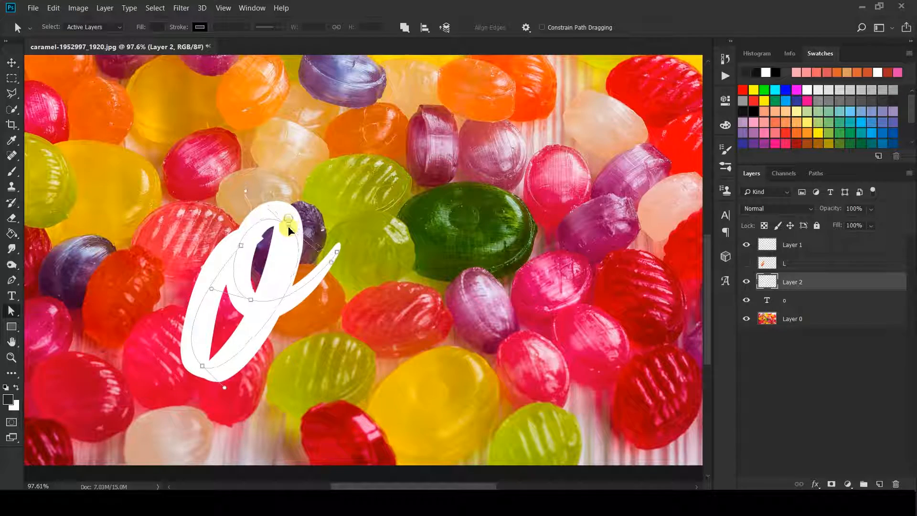
pyautogui.moveTo(250, 301); pyautogui.dragTo(252, 307)
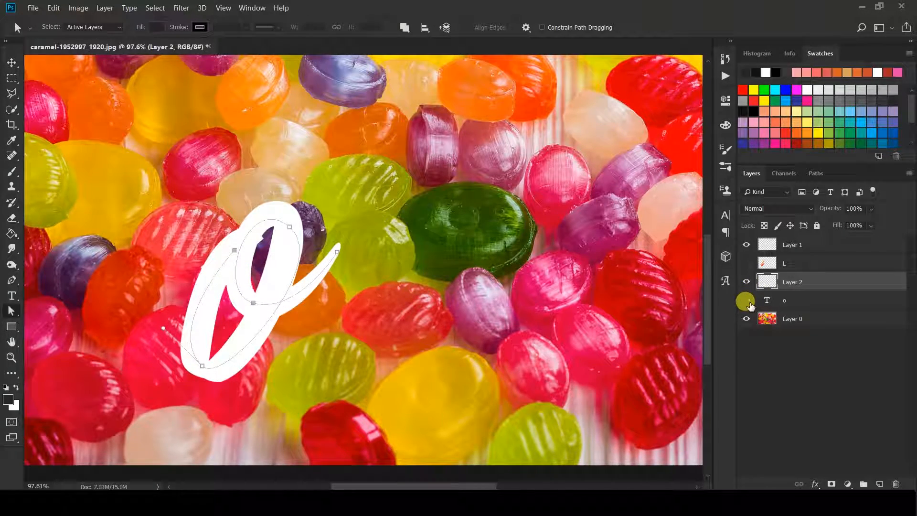
pyautogui.click(748, 301)
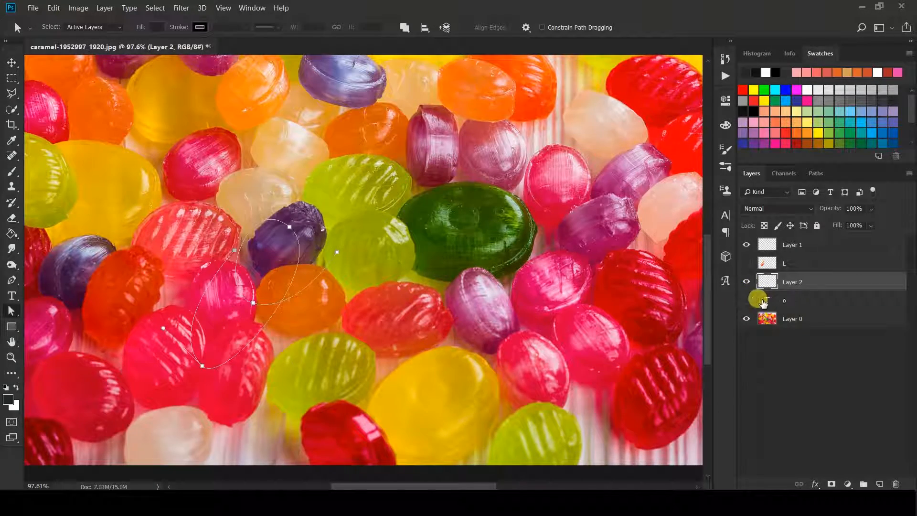
# Smudge candy colours along Path 1 on Layer 2 and check the stroke with the photo hidden
pyautogui.click(816, 174)
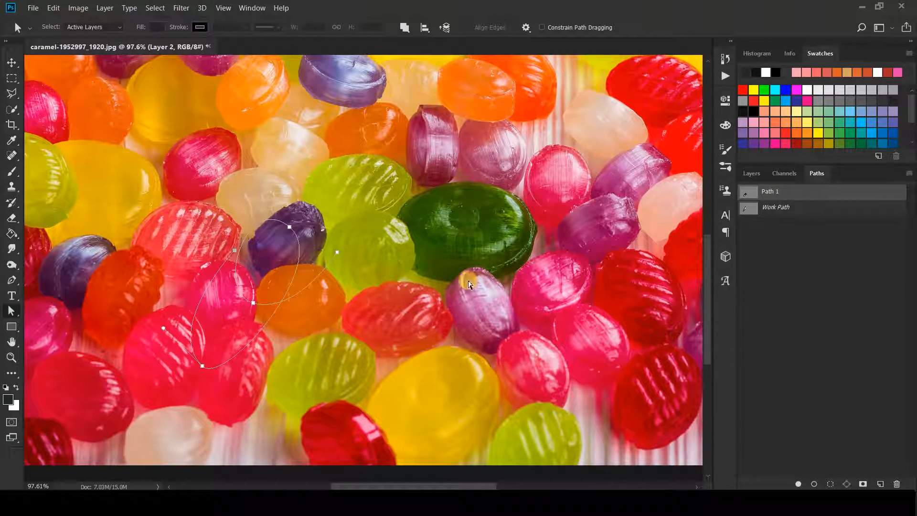
pyautogui.click(12, 253)
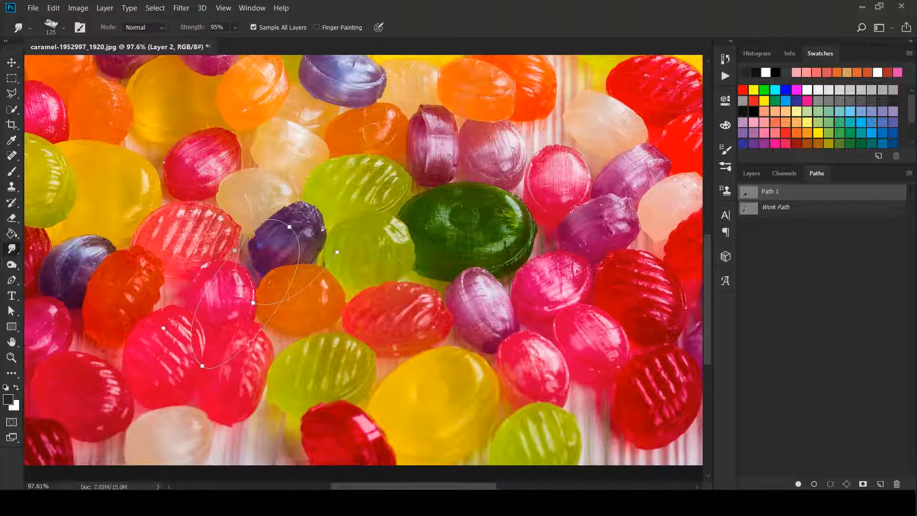
pyautogui.click(814, 484)
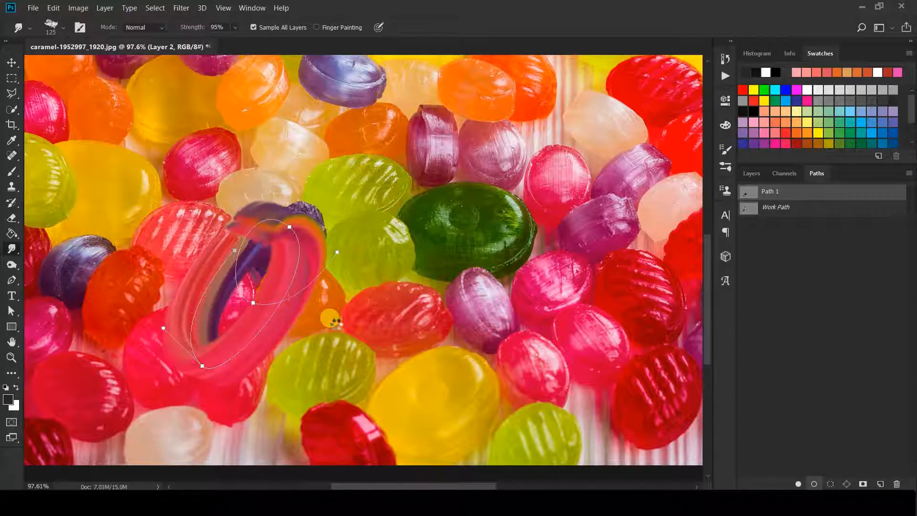
pyautogui.click(748, 175)
pyautogui.click(746, 318)
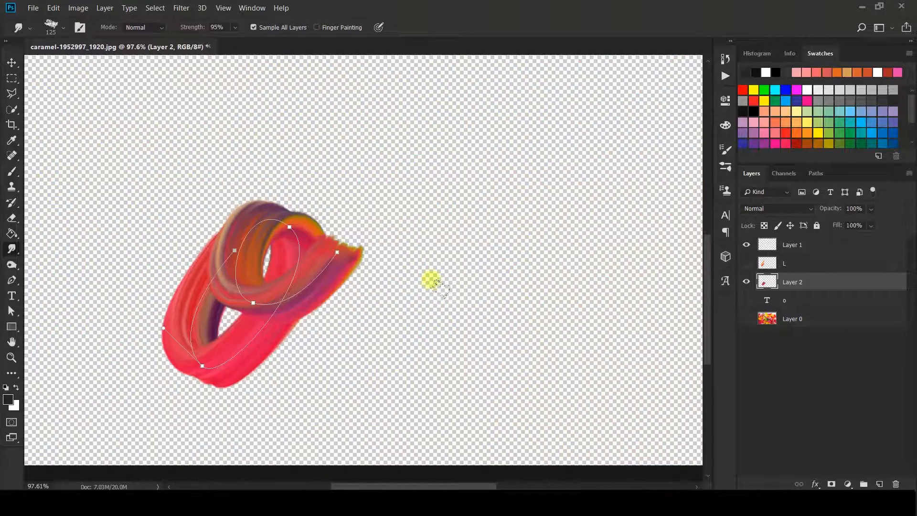
pyautogui.click(746, 319)
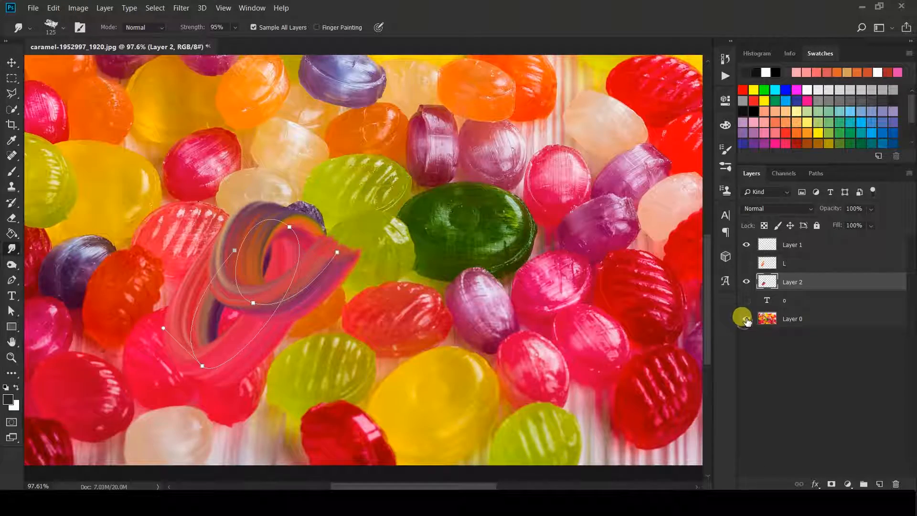
# Hide the smudged o stroke and show and select the white o text layer
pyautogui.click(771, 288)
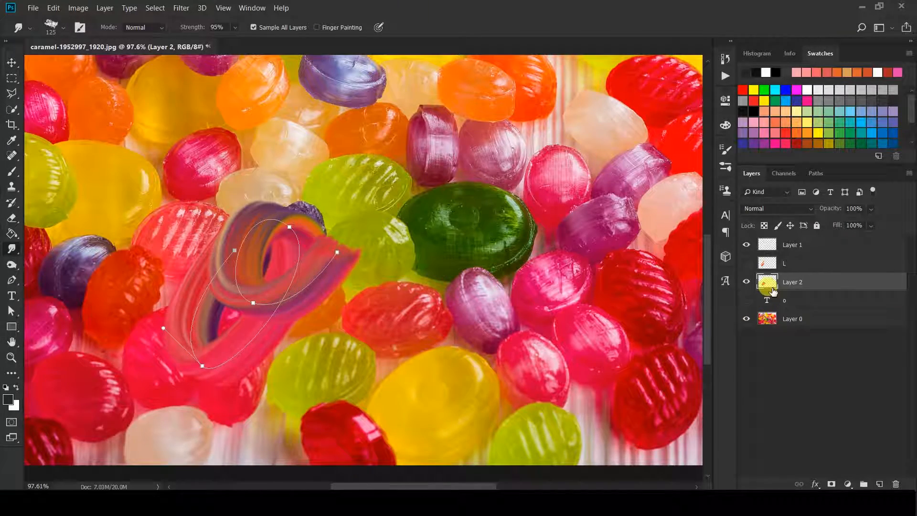
pyautogui.click(746, 282)
pyautogui.click(755, 300)
pyautogui.click(746, 300)
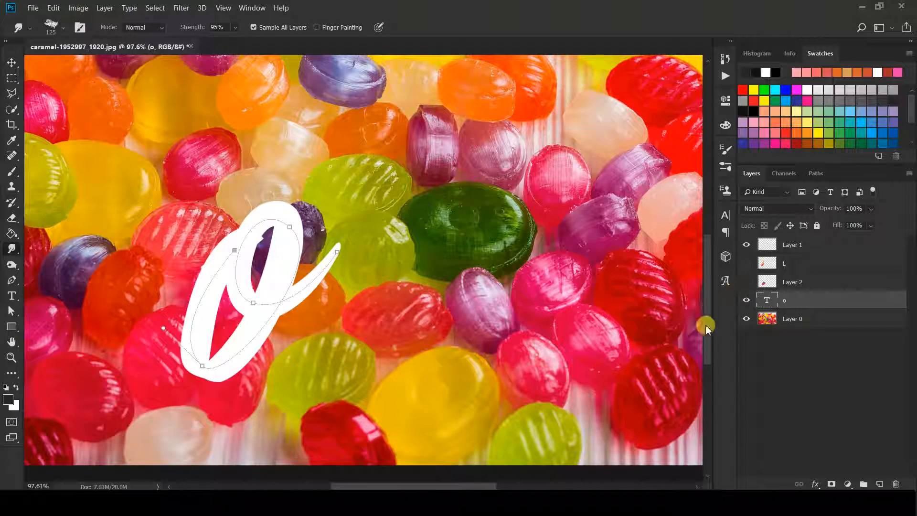
# Add an empty Layer 3 and change the white script text from 'o' to 'v'
pyautogui.click(881, 479)
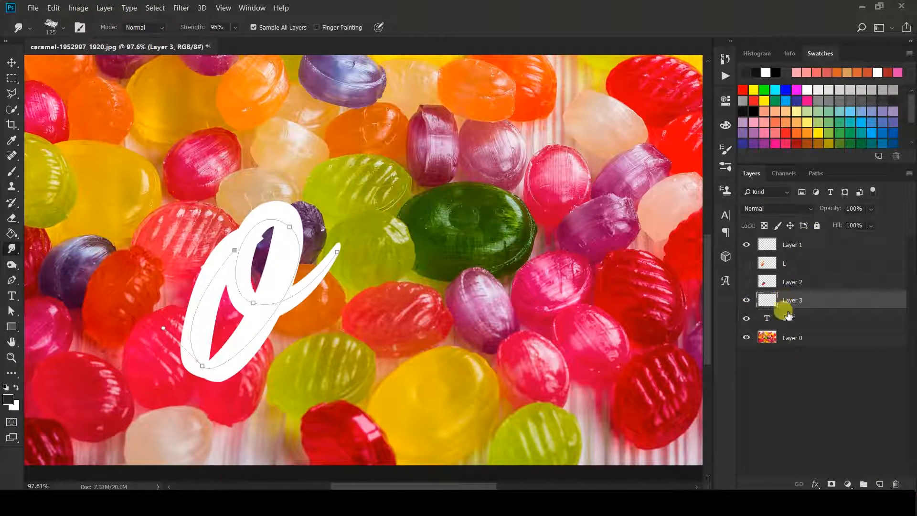
pyautogui.click(784, 318)
pyautogui.click(13, 296)
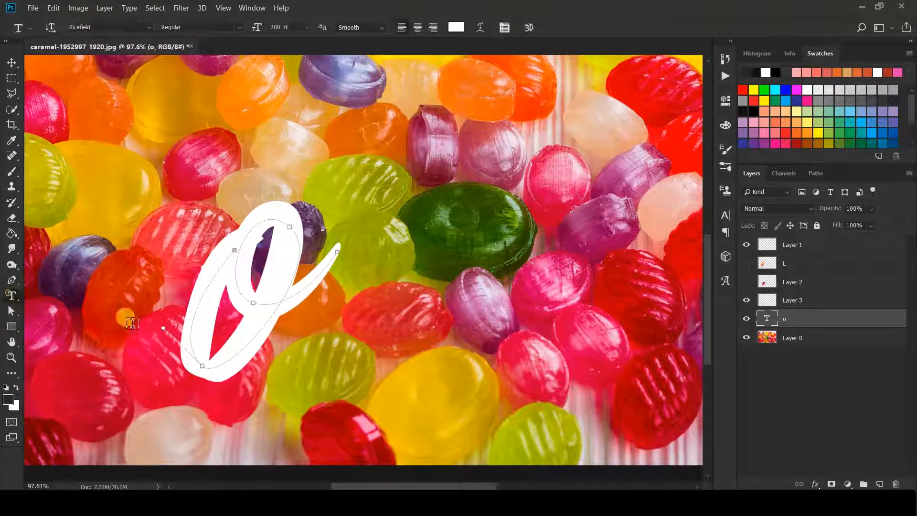
pyautogui.doubleClick(275, 318)
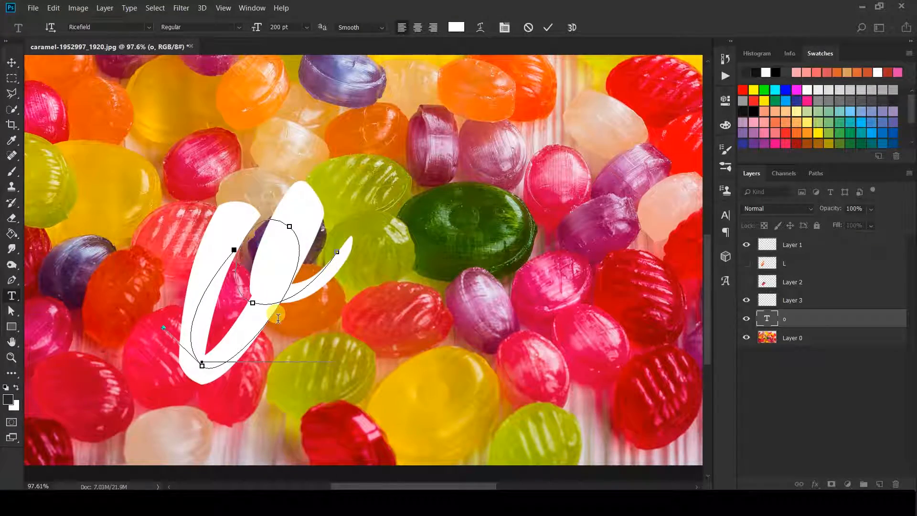
pyautogui.click(548, 27)
# Move the v up and right toward the photo's centre and select Layer 3
pyautogui.scroll(-2, 263, 215)
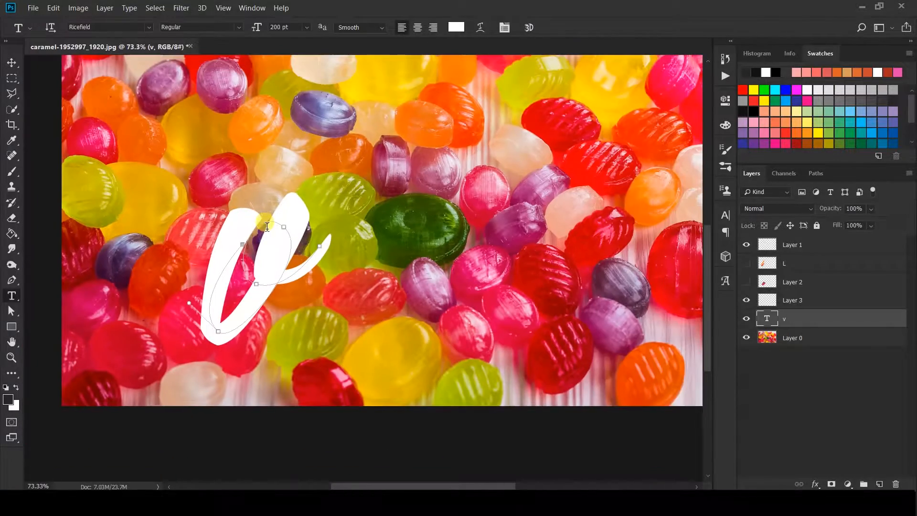
pyautogui.press('v')
pyautogui.moveTo(301, 262); pyautogui.dragTo(547, 245)
pyautogui.scroll(2, 557, 249)
pyautogui.hscroll(2, 557, 239)
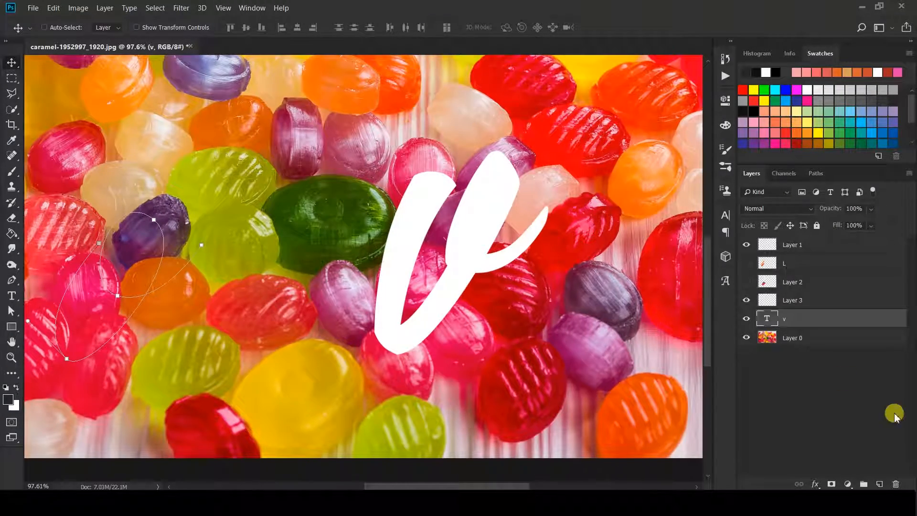
pyautogui.click(793, 301)
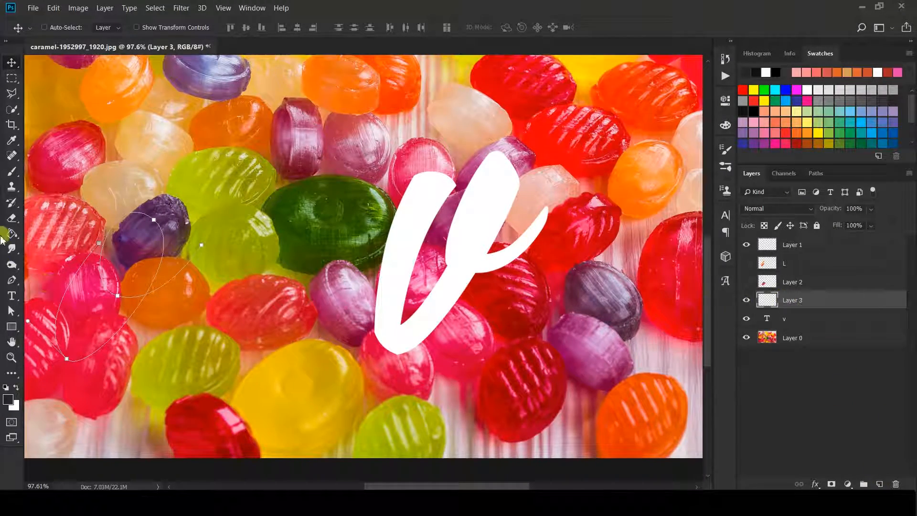
# With the Pen tool, undo a stray anchor and create a new empty Path 2
pyautogui.click(11, 280)
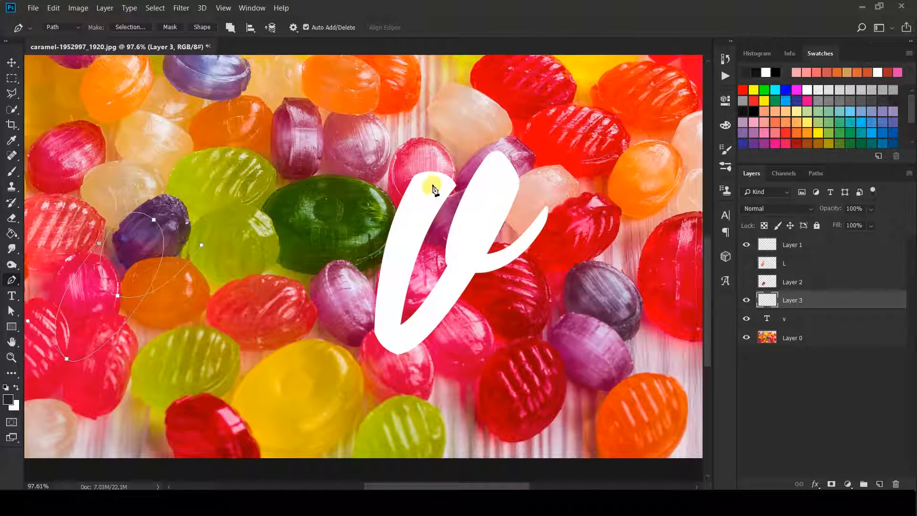
pyautogui.hotkey('ctrl', 'z')
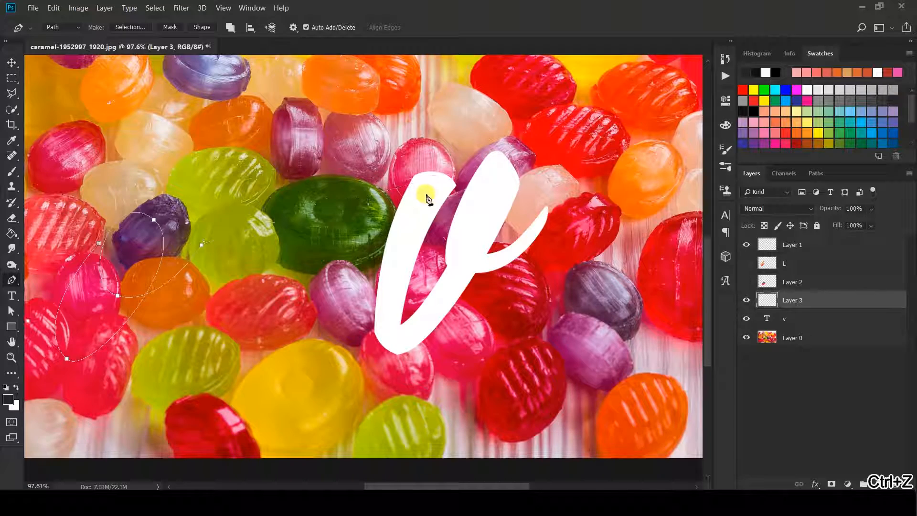
pyautogui.click(814, 172)
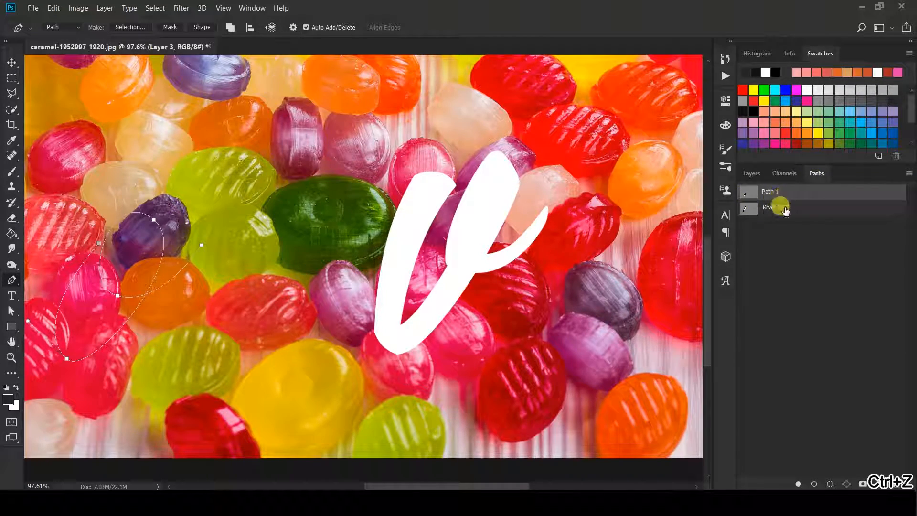
pyautogui.click(880, 484)
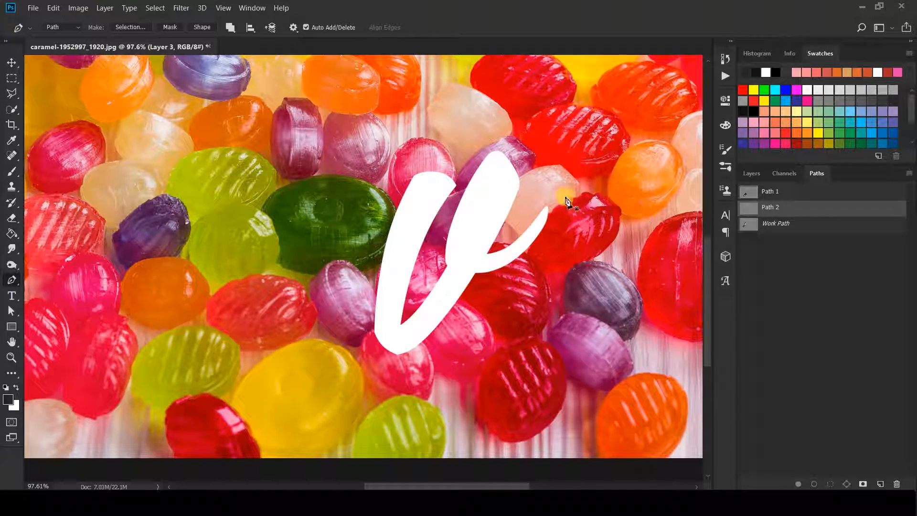
# Place curved anchors along the v from its bottom up to its right tip
pyautogui.moveTo(399, 344); pyautogui.dragTo(434, 325)
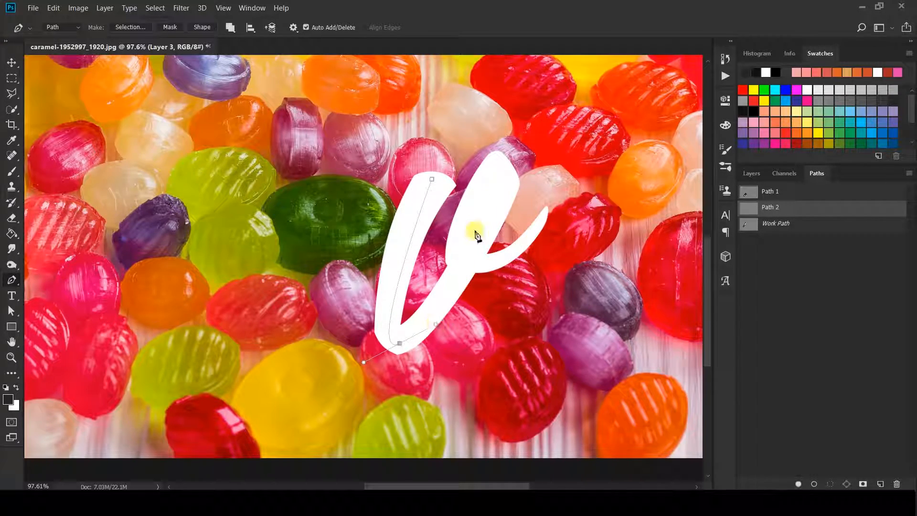
pyautogui.moveTo(505, 174); pyautogui.dragTo(488, 163)
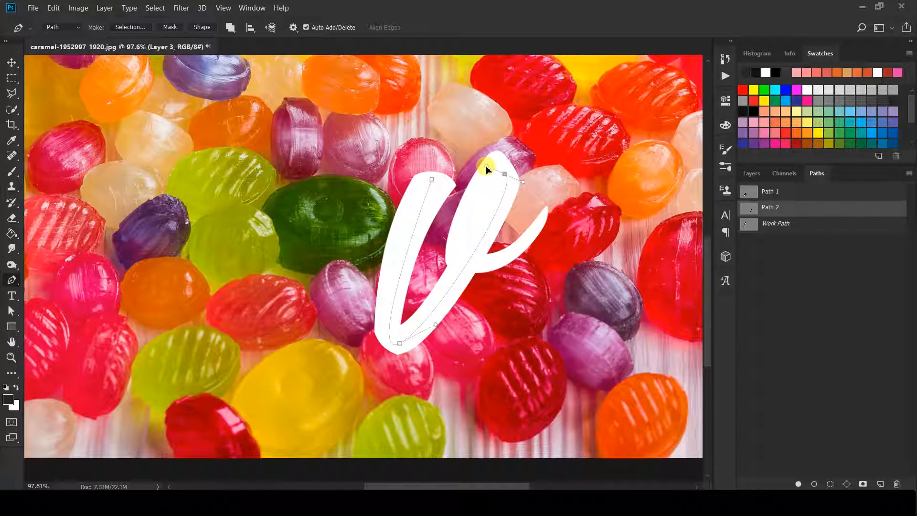
pyautogui.moveTo(477, 265); pyautogui.dragTo(531, 257)
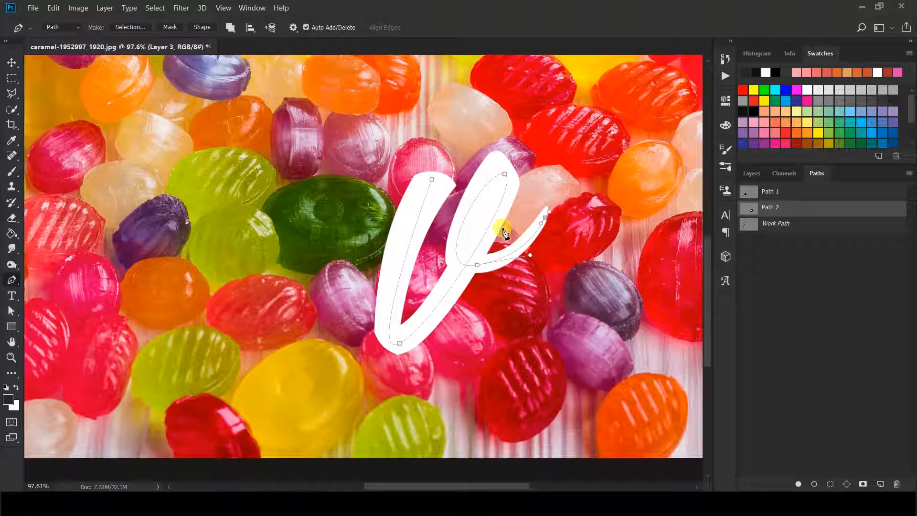
# Hide the white v text layer and go back to the Paths panel
pyautogui.click(751, 173)
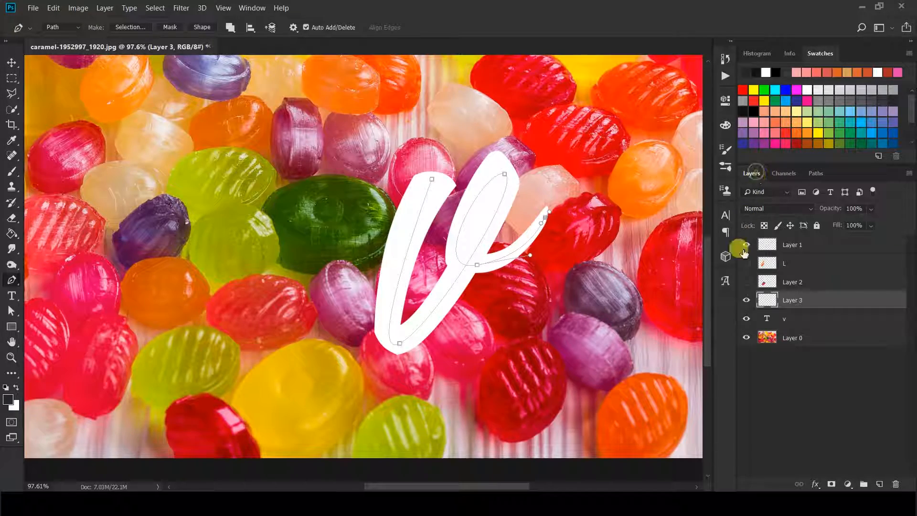
pyautogui.click(746, 319)
pyautogui.click(816, 173)
pyautogui.click(528, 261)
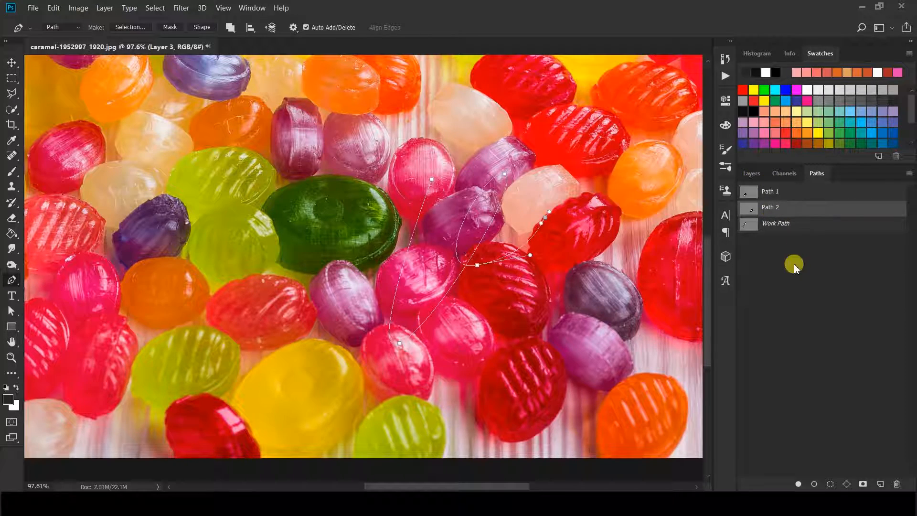
# Stroke Path 2 with the Smudge tool, check it by toggling the candy photo, then undo
pyautogui.click(12, 249)
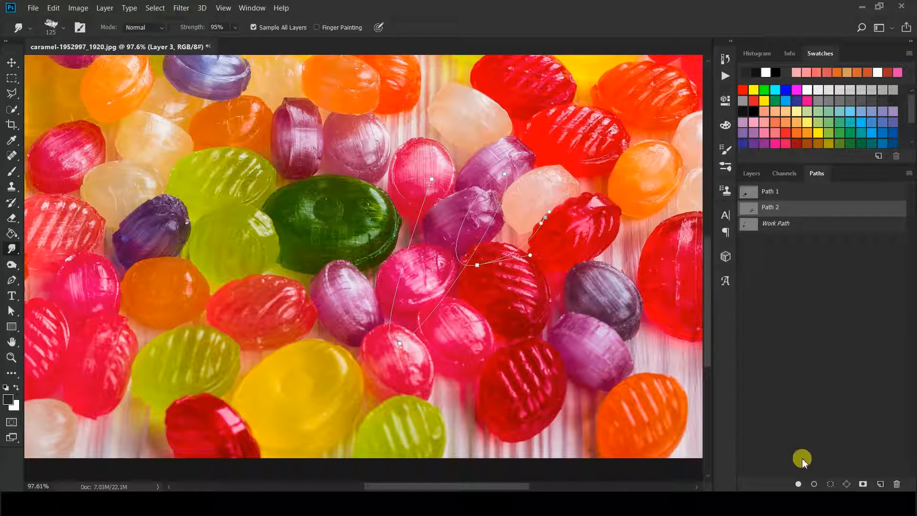
pyautogui.click(813, 484)
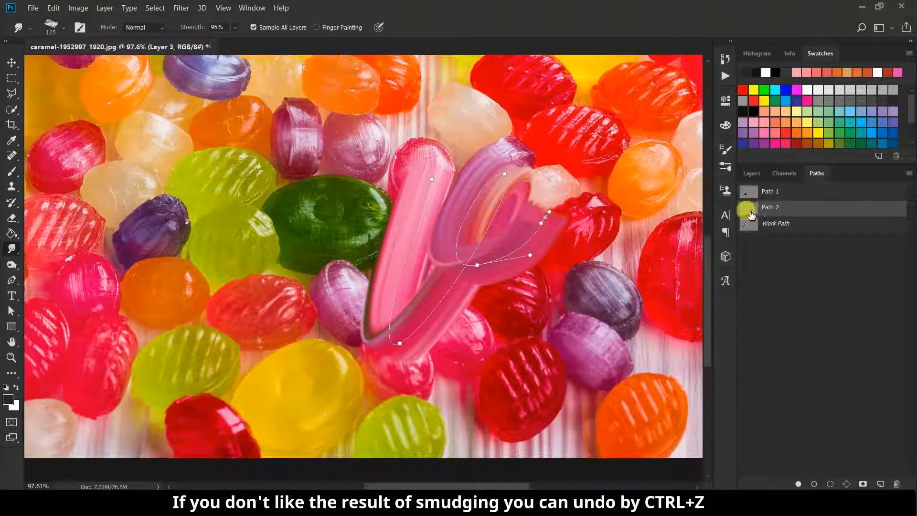
pyautogui.click(752, 173)
pyautogui.click(747, 337)
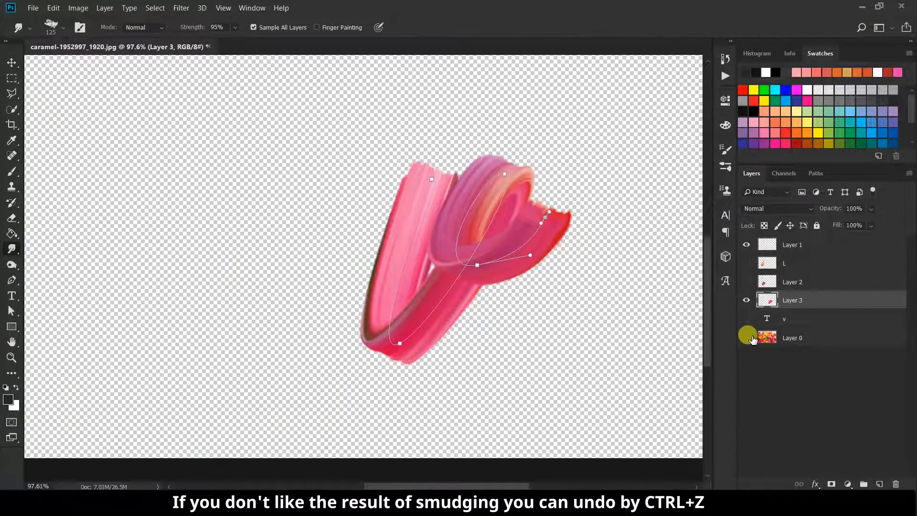
pyautogui.click(746, 338)
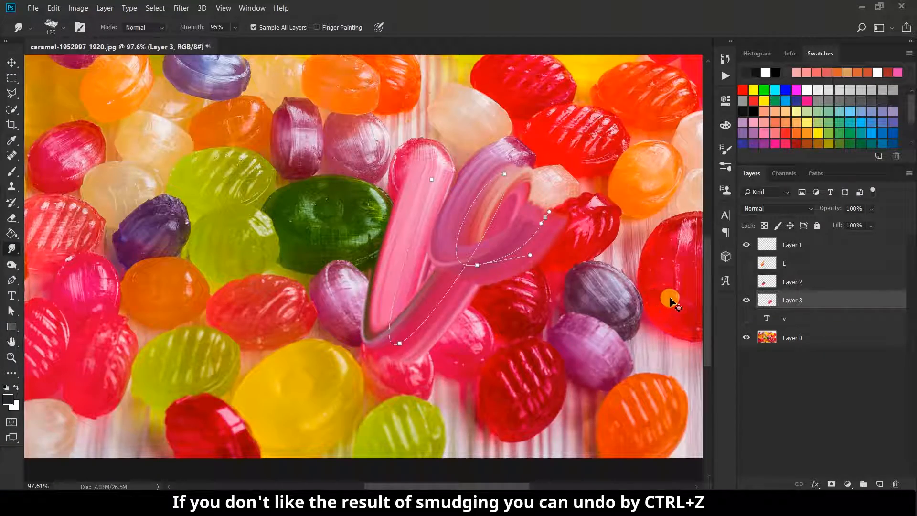
pyautogui.hotkey('ctrl', 'z')
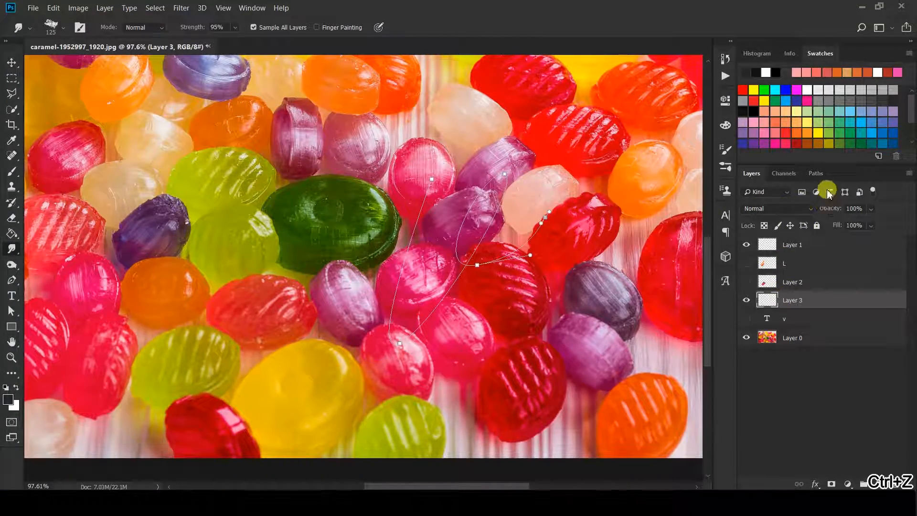
# Reshape the v path's upper curve, test a smudge stroke against the candy photo, and undo it
pyautogui.click(13, 311)
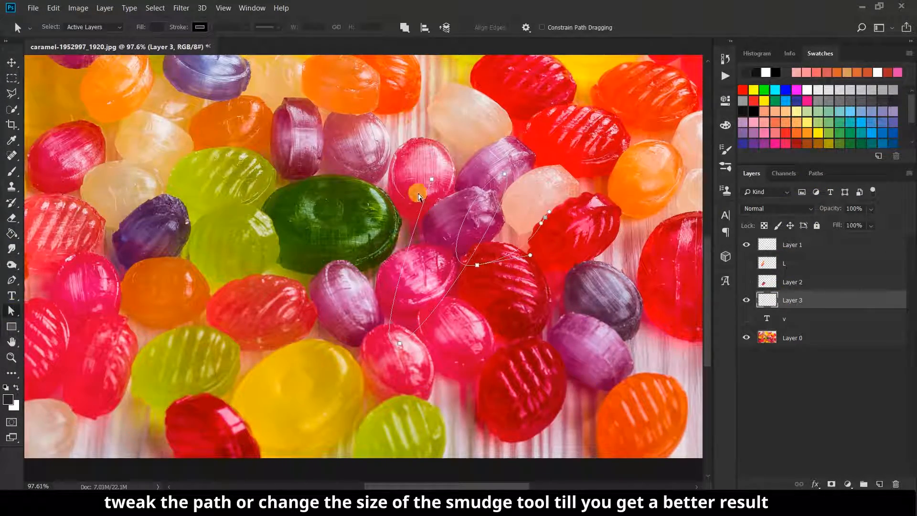
pyautogui.moveTo(432, 182); pyautogui.dragTo(415, 182)
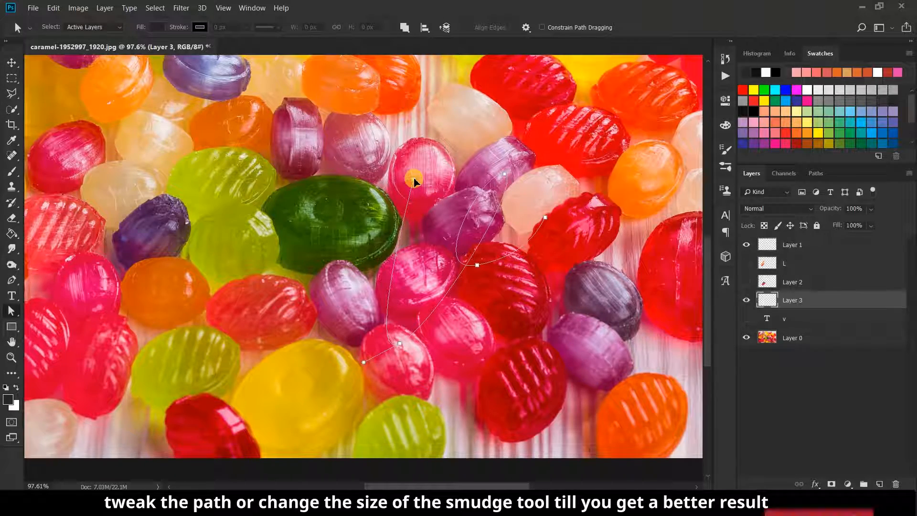
pyautogui.click(817, 174)
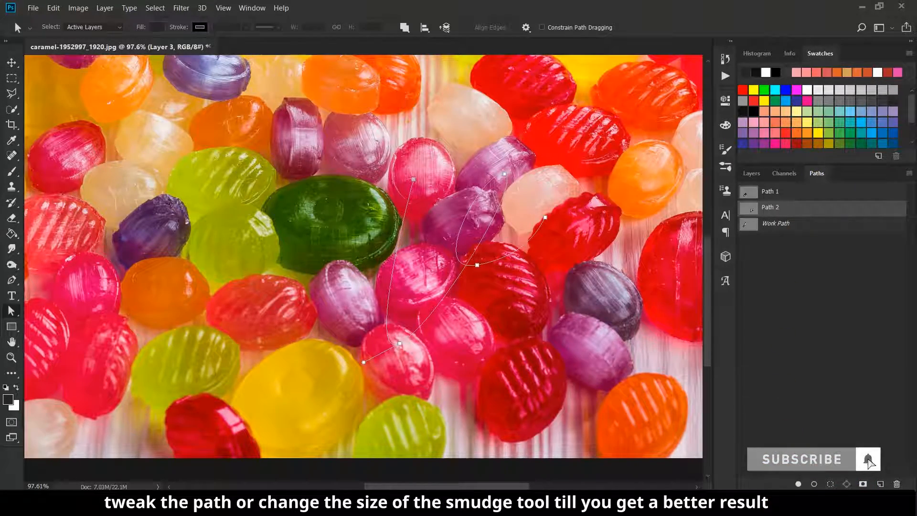
pyautogui.click(12, 247)
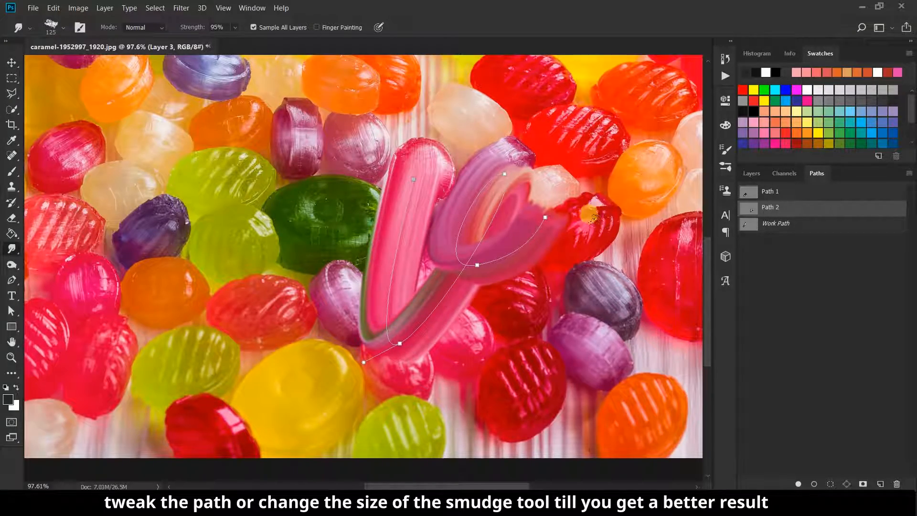
pyautogui.click(759, 175)
pyautogui.click(746, 338)
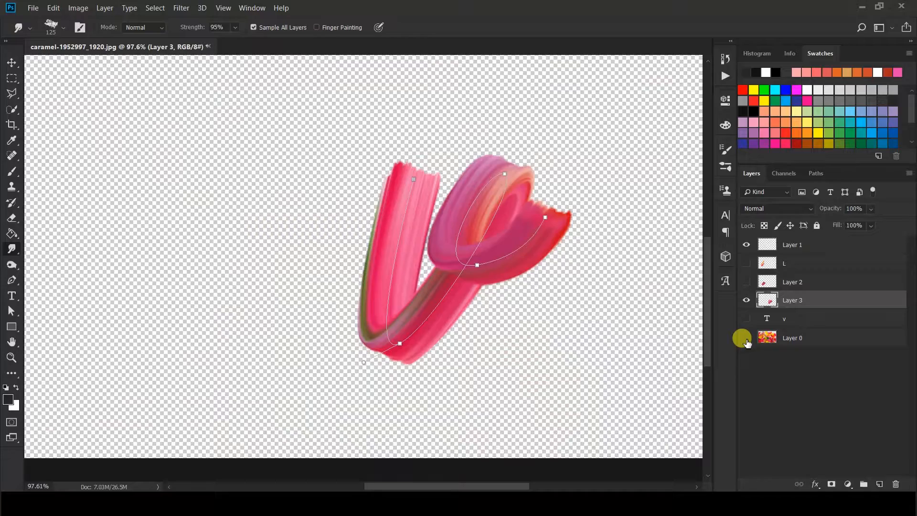
pyautogui.click(746, 339)
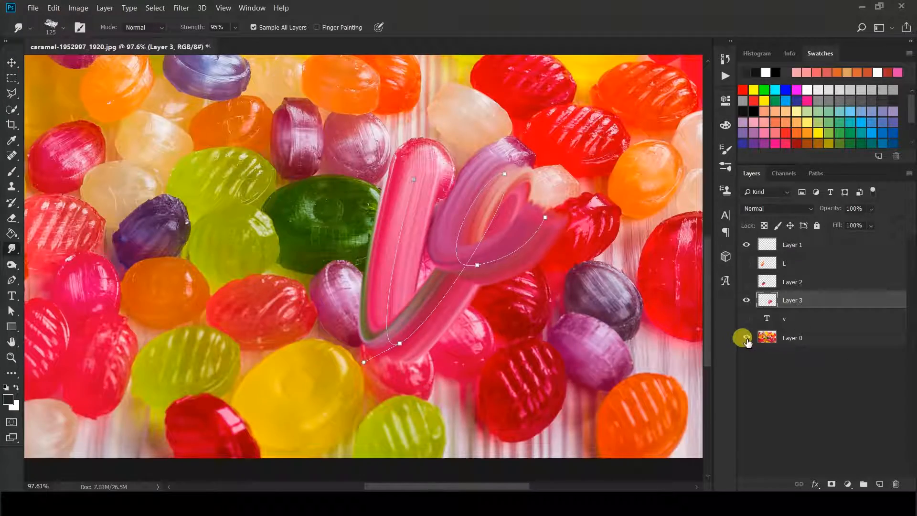
pyautogui.hotkey('ctrl', 'z')
# Adjust the v path's end, upper-right and middle anchors to better follow the letter
pyautogui.click(12, 311)
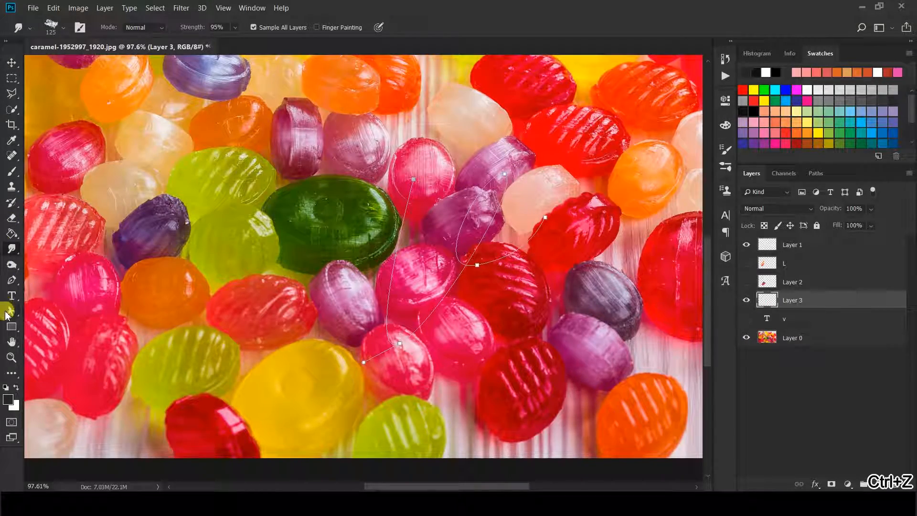
pyautogui.click(527, 223)
pyautogui.click(547, 220)
pyautogui.moveTo(530, 242); pyautogui.dragTo(529, 243)
pyautogui.moveTo(504, 174); pyautogui.dragTo(499, 187)
pyautogui.moveTo(486, 260); pyautogui.dragTo(467, 268)
pyautogui.moveTo(522, 262); pyautogui.dragTo(523, 268)
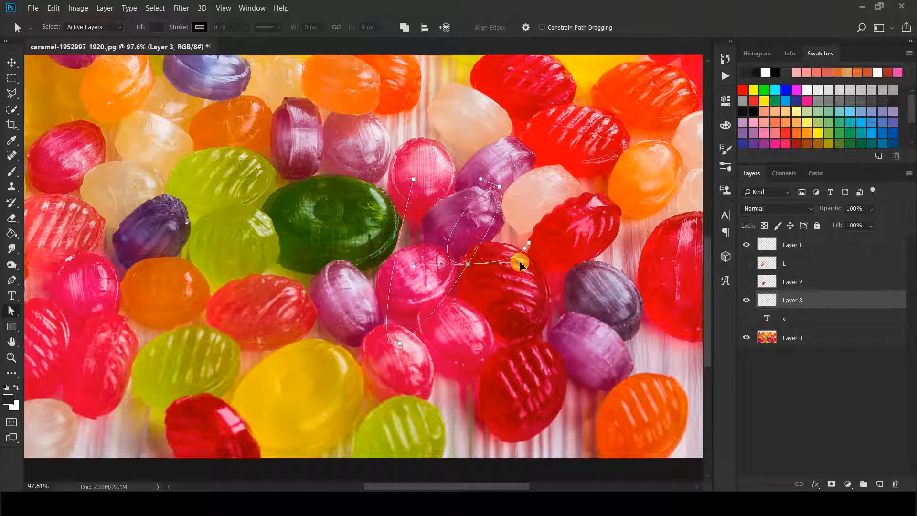
# Smudge the candy colours along Path 2, undo, and stroke it again with a size-100 brush
pyautogui.click(11, 264)
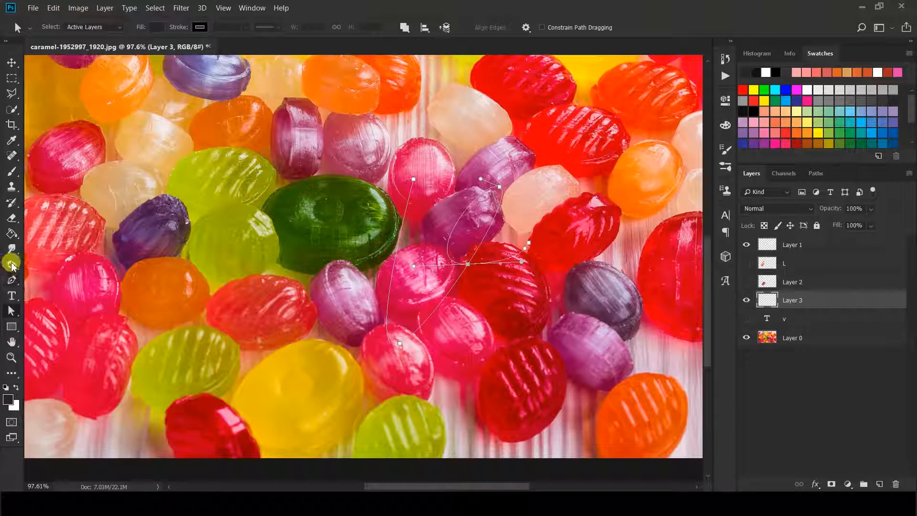
pyautogui.click(12, 248)
pyautogui.click(816, 172)
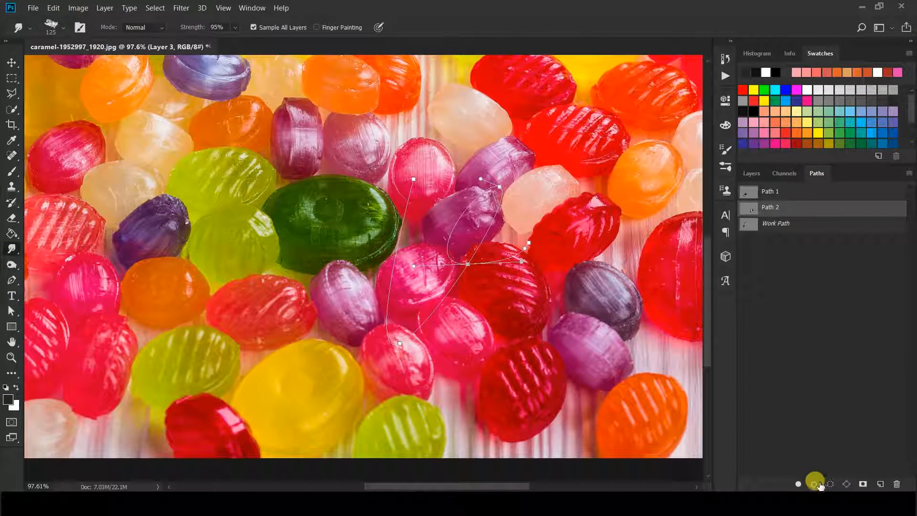
pyautogui.click(815, 483)
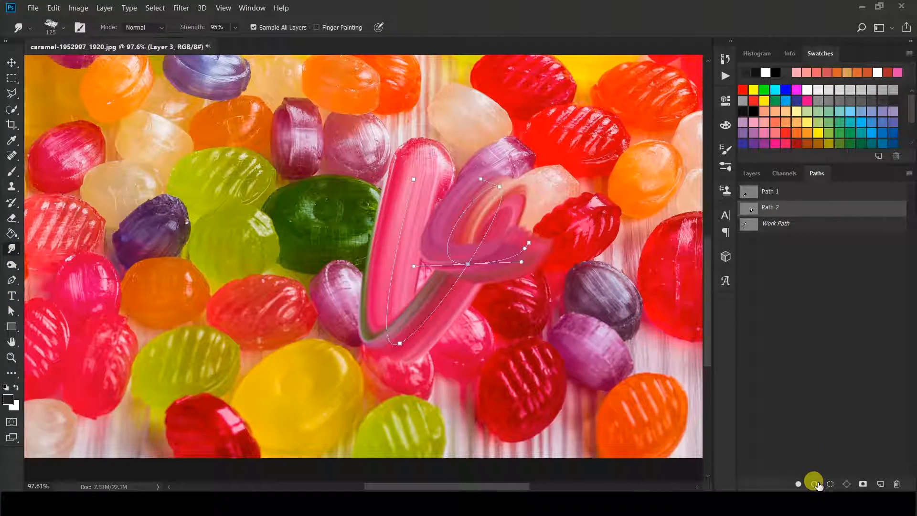
pyautogui.hotkey('ctrl', 'z')
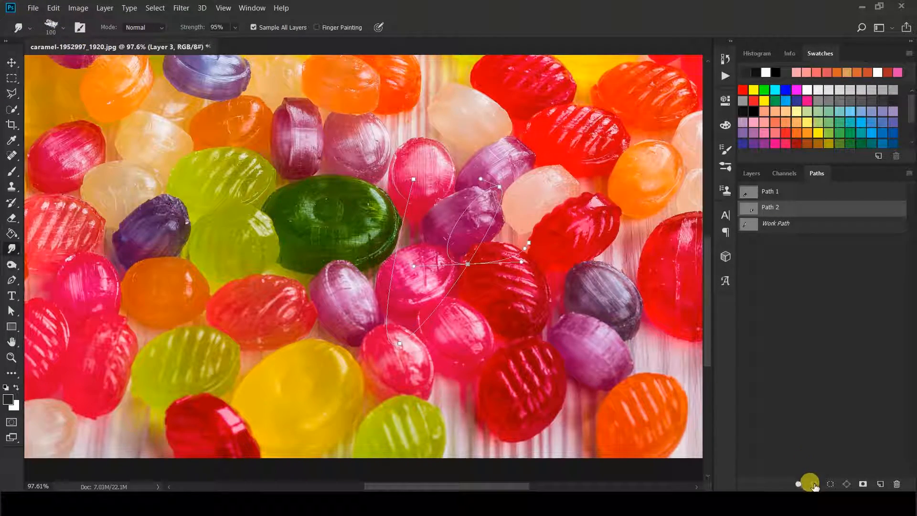
pyautogui.press('Return')
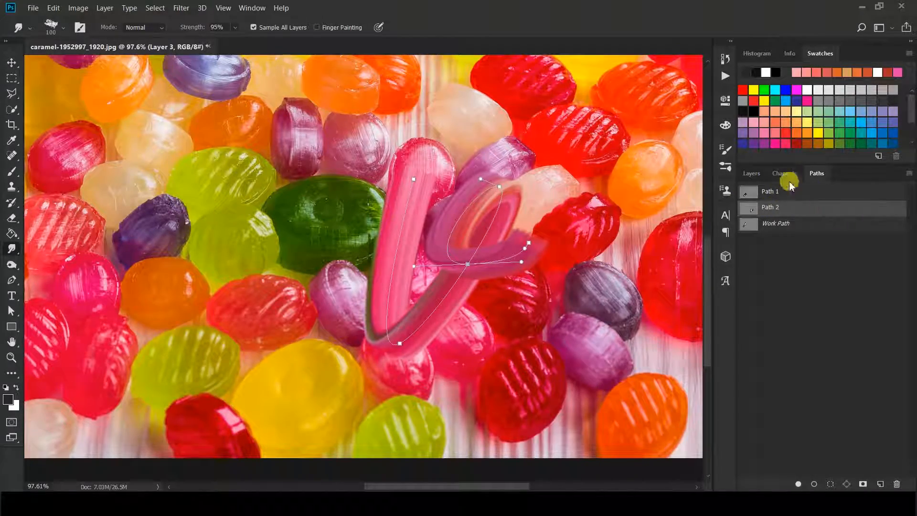
# Inspect the stroke, hide Layer 3, add a new empty path, and show the white v again
pyautogui.click(752, 173)
pyautogui.click(746, 338)
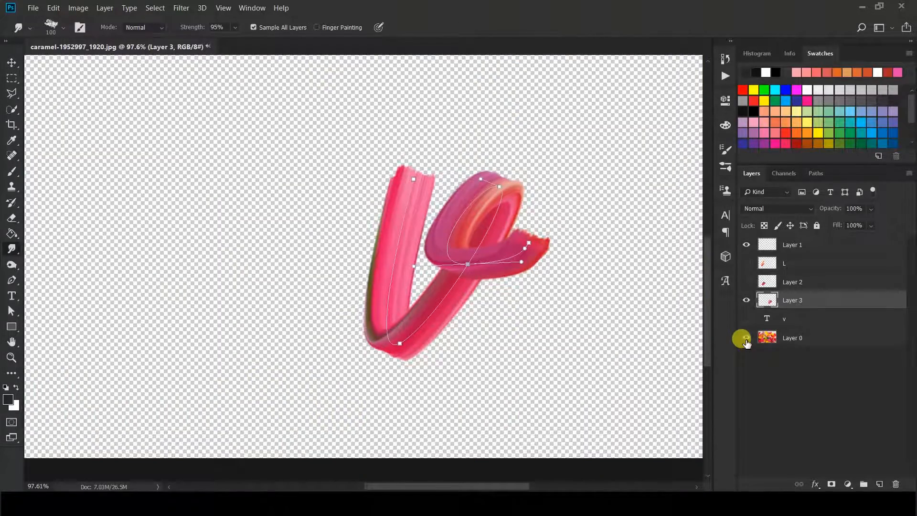
pyautogui.click(746, 338)
pyautogui.click(746, 300)
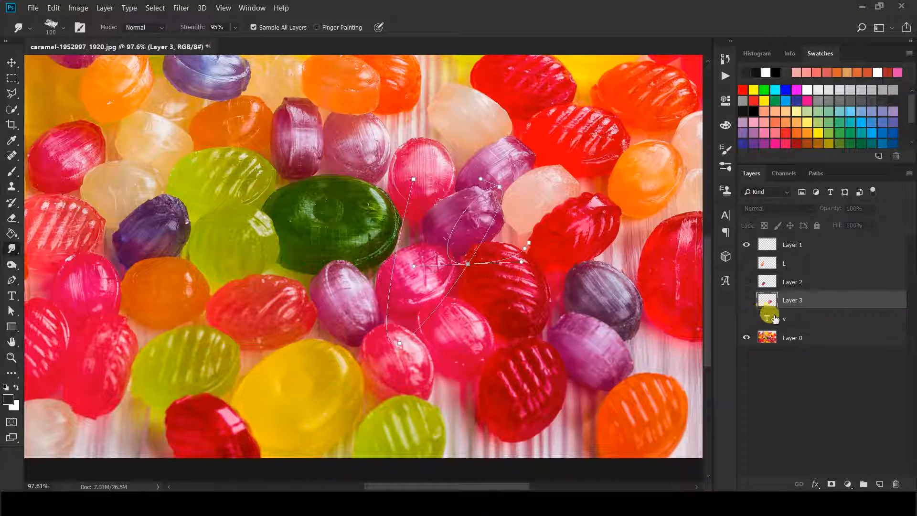
pyautogui.click(775, 319)
pyautogui.click(815, 174)
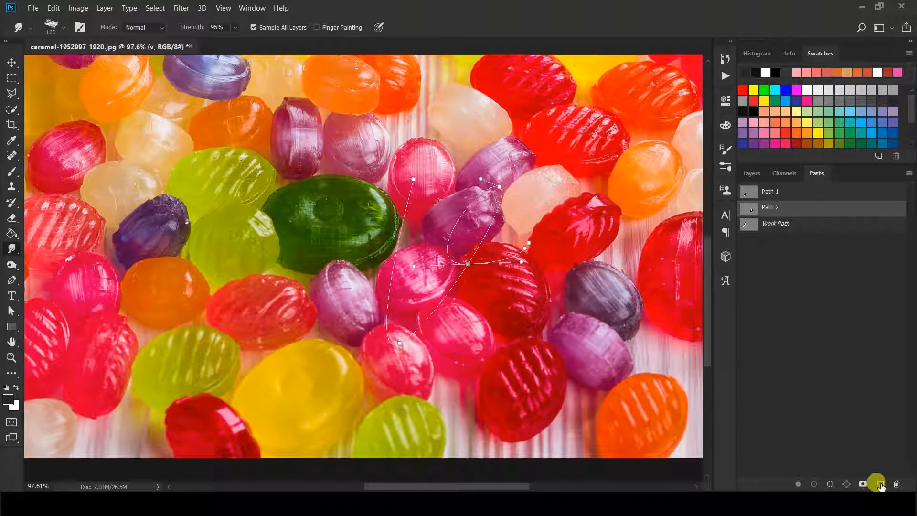
pyautogui.click(879, 484)
pyautogui.click(751, 173)
pyautogui.click(746, 318)
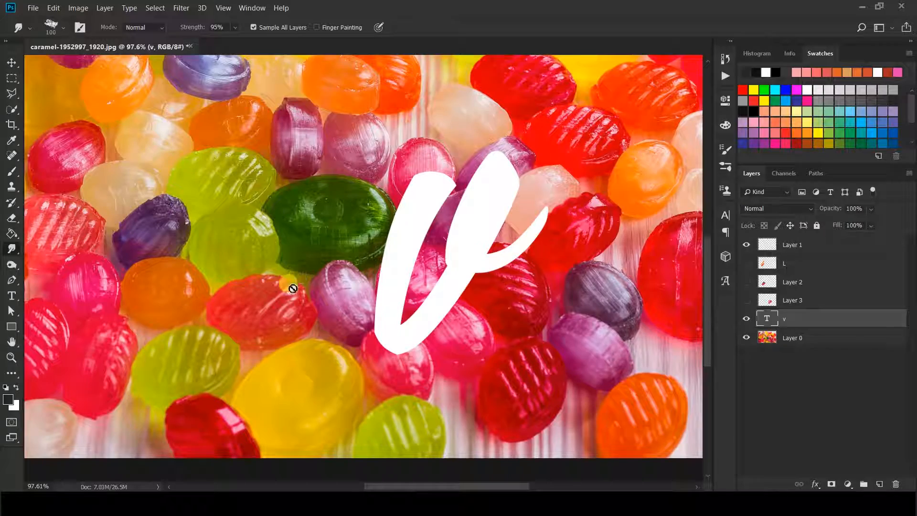
# Replace the v character with 'e' in the white script text
pyautogui.click(11, 296)
pyautogui.doubleClick(470, 289)
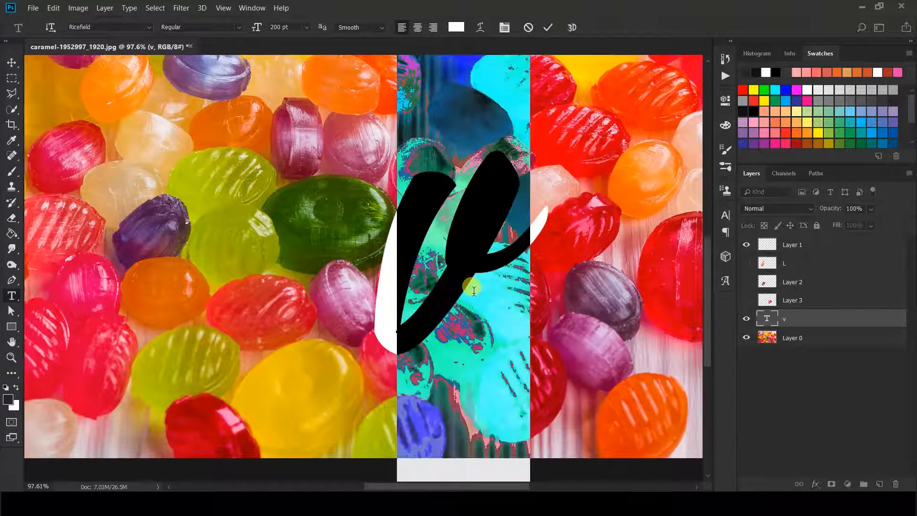
pyautogui.write('e')
pyautogui.click(548, 28)
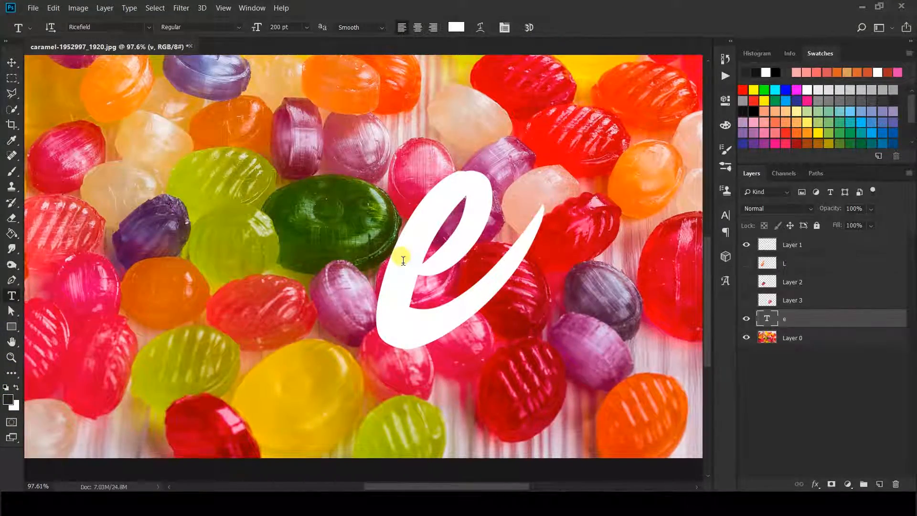
# Move the white e to the photo's upper left and add an empty layer above it
pyautogui.hotkey('ctrl', '0')
pyautogui.click(12, 65)
pyautogui.moveTo(401, 298); pyautogui.dragTo(120, 259)
pyautogui.scroll(1, 138, 227)
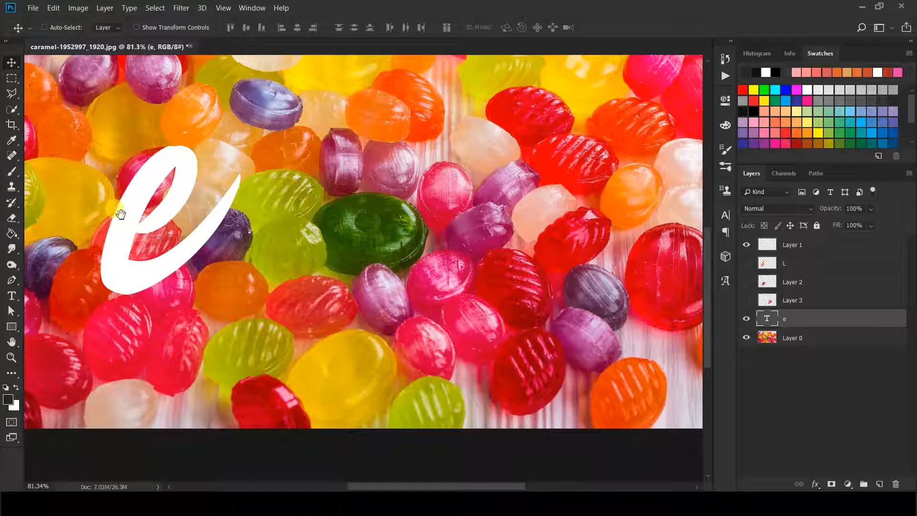
pyautogui.moveTo(121, 213); pyautogui.dragTo(163, 229)
pyautogui.scroll(1, 177, 195)
pyautogui.scroll(-1, 176, 210)
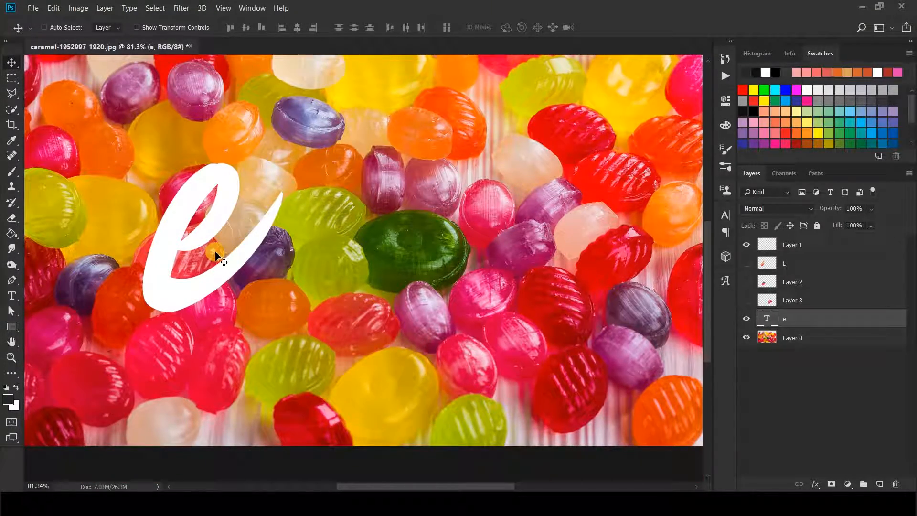
pyautogui.scroll(2, 159, 242)
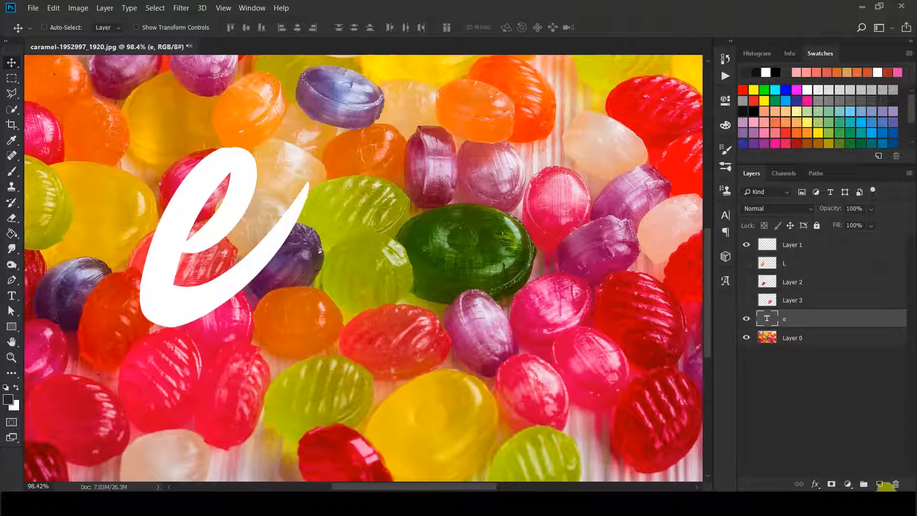
pyautogui.click(880, 484)
# Pen-trace the e from its base up through the loop and around its bottom curve, then refine the curve
pyautogui.click(12, 280)
pyautogui.click(178, 248)
pyautogui.moveTo(232, 169); pyautogui.dragTo(205, 126)
pyautogui.moveTo(166, 310); pyautogui.dragTo(219, 307)
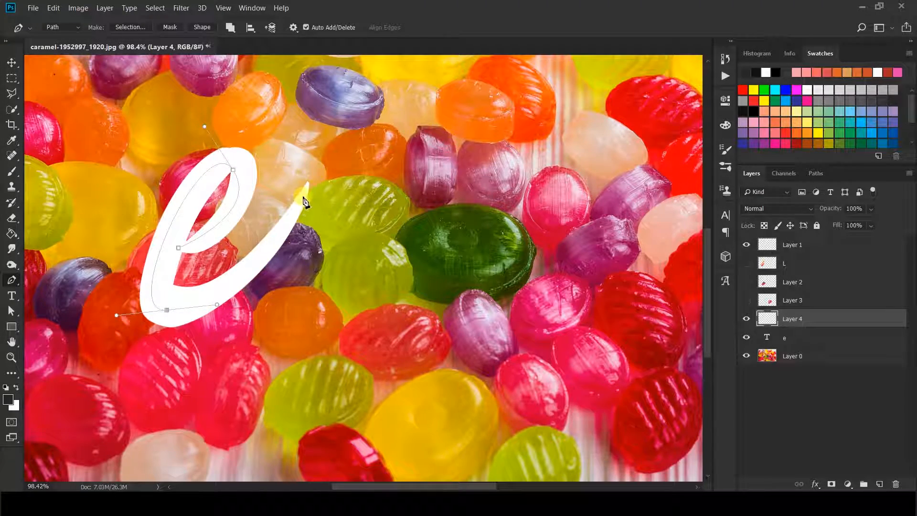
pyautogui.click(12, 311)
pyautogui.moveTo(211, 310); pyautogui.dragTo(252, 309)
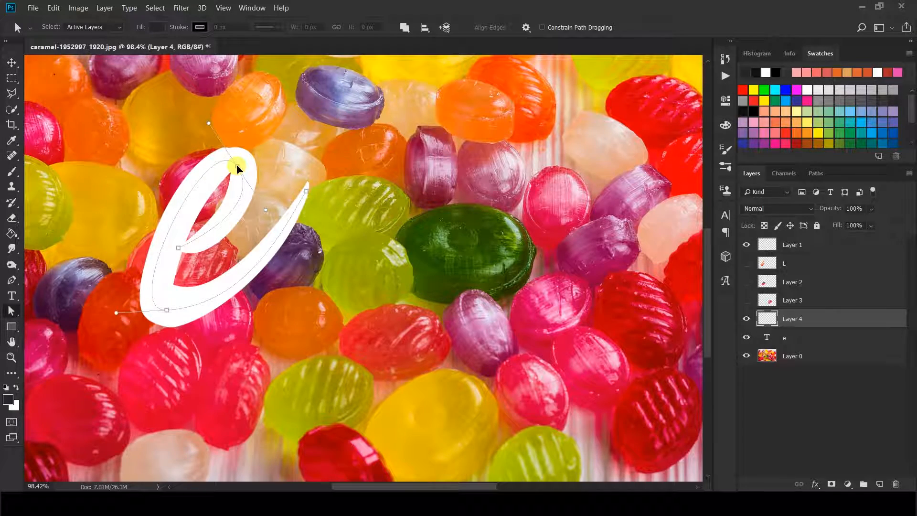
pyautogui.click(305, 196)
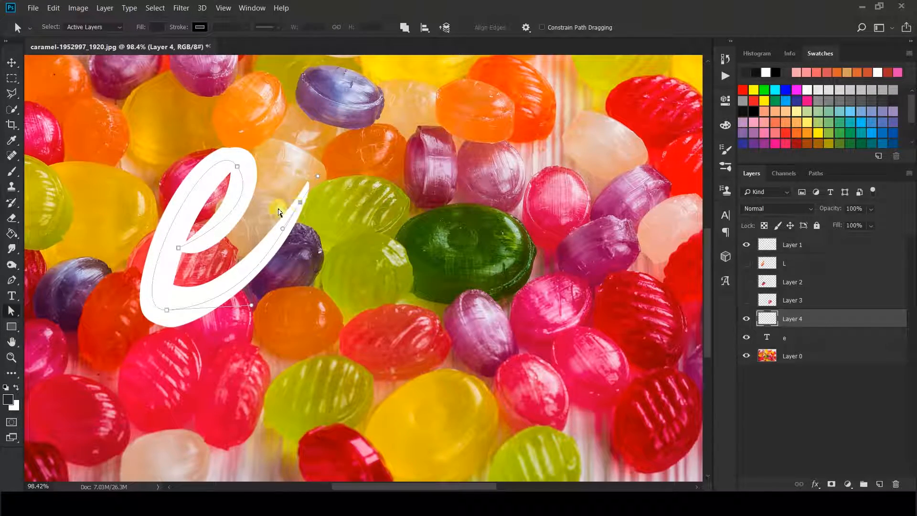
# Hide the white e, smudge-stroke the e path with a size-125 brush, inspect it, and undo
pyautogui.click(12, 248)
pyautogui.click(816, 173)
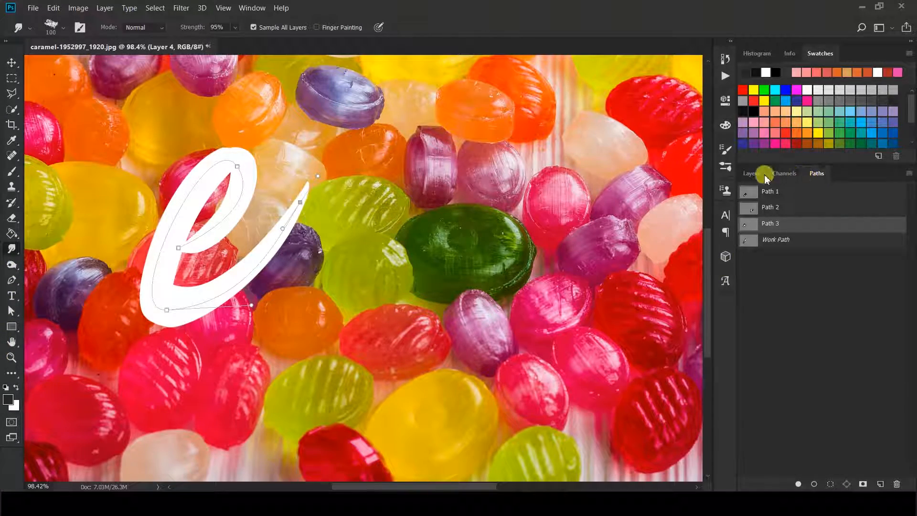
pyautogui.click(752, 174)
pyautogui.click(746, 337)
pyautogui.click(817, 173)
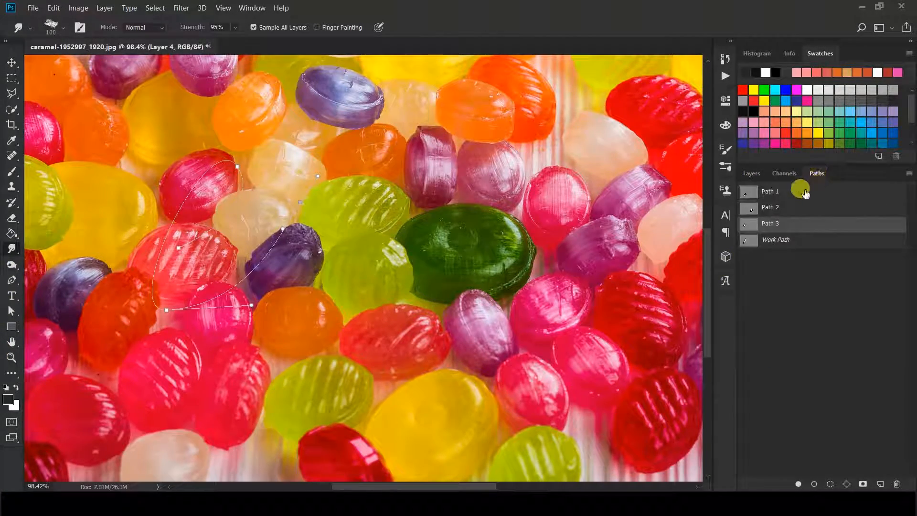
pyautogui.press(']')
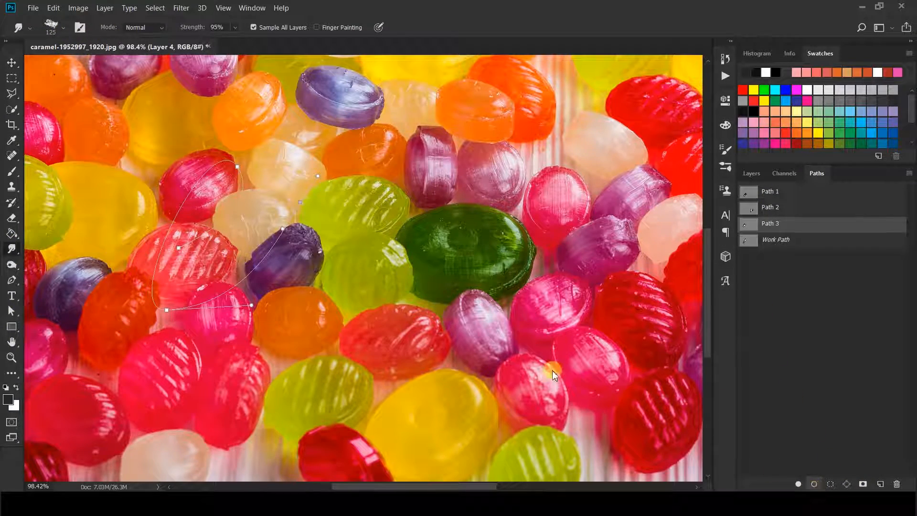
pyautogui.press('Return')
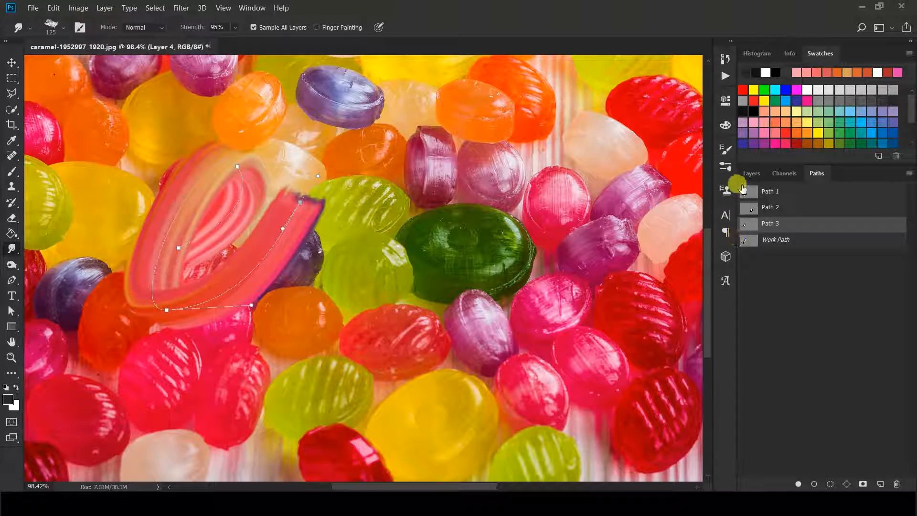
pyautogui.click(752, 173)
pyautogui.click(746, 356)
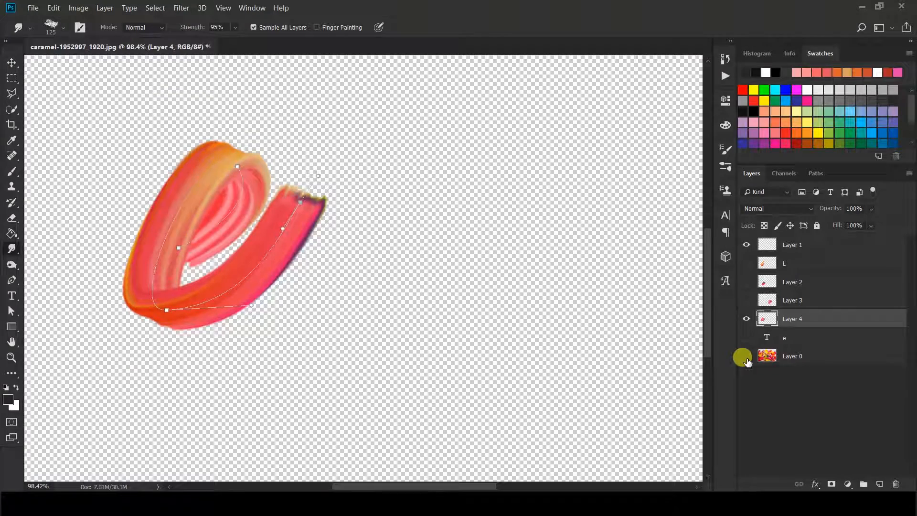
pyautogui.click(746, 355)
pyautogui.hotkey('ctrl', 'z')
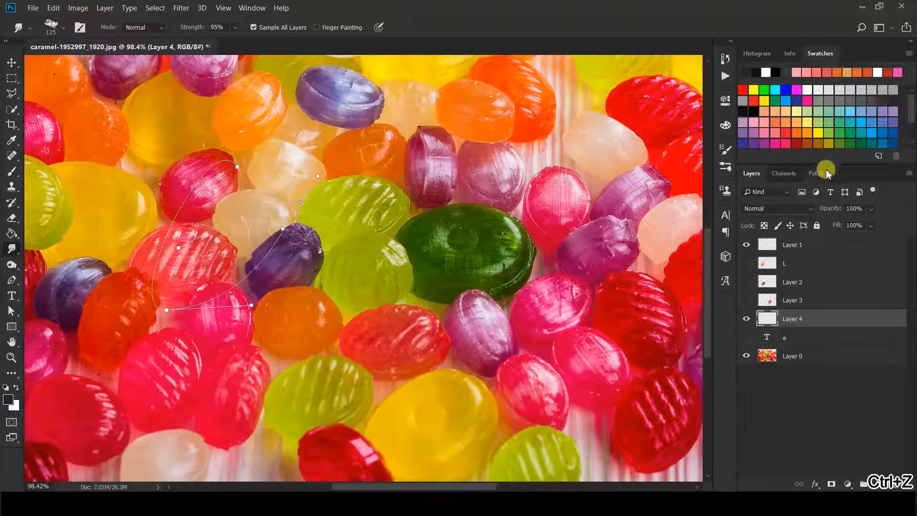
# Restroke the e path with the smudge brush at size 100, then select the candy photo layer
pyautogui.click(817, 173)
pyautogui.press('[')
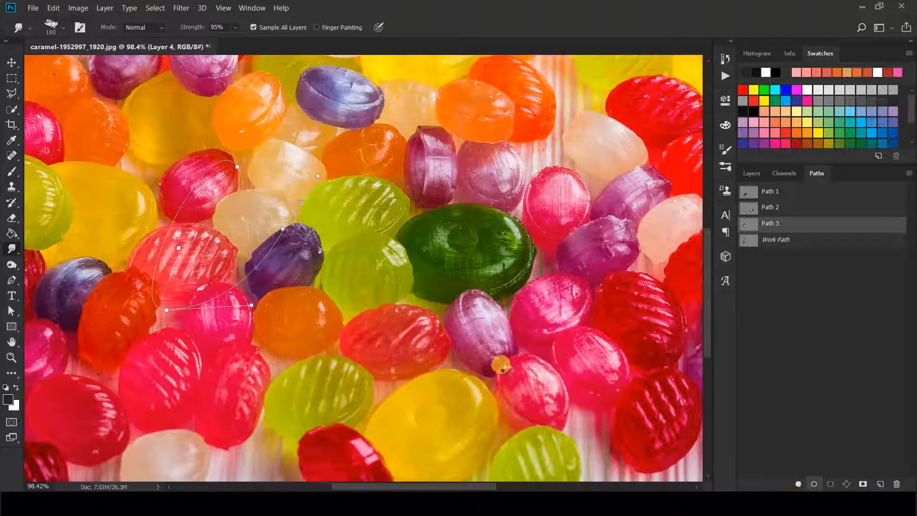
pyautogui.press('Return')
pyautogui.click(752, 173)
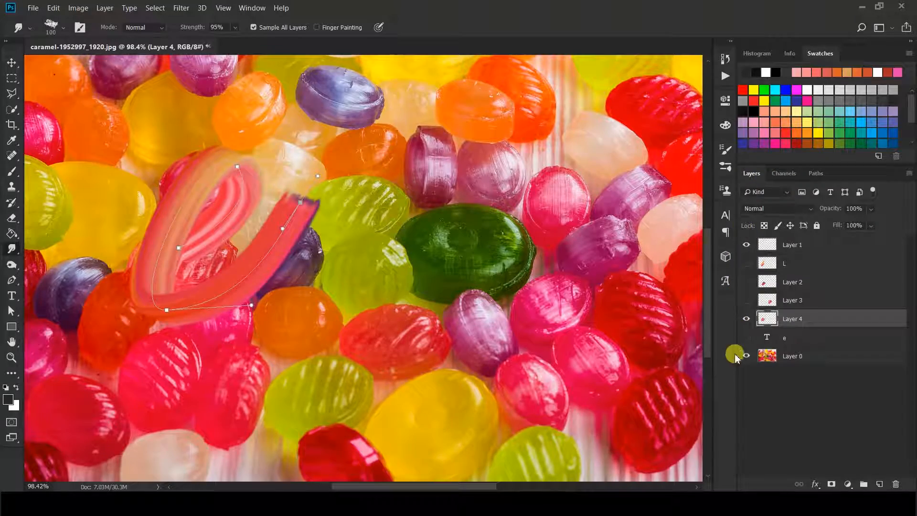
pyautogui.click(746, 356)
pyautogui.click(748, 357)
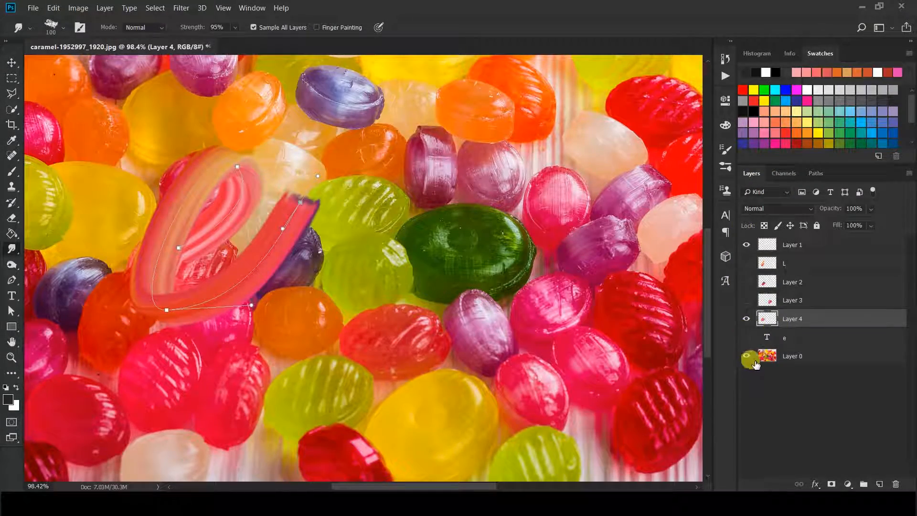
pyautogui.click(770, 356)
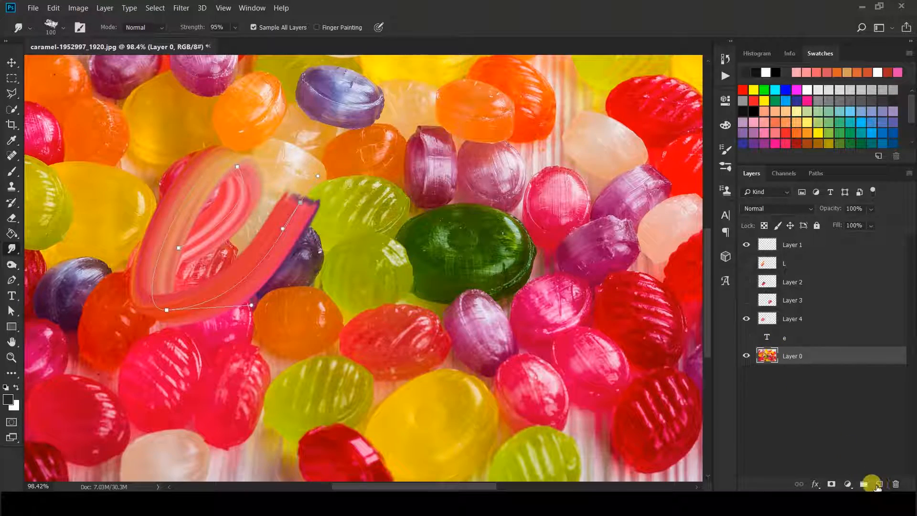
# Add a new layer above the e text, hide the e stroke layer, and create a new empty path
pyautogui.click(879, 484)
pyautogui.moveTo(791, 354)
pyautogui.mouseDown()
pyautogui.moveTo(795, 332)
pyautogui.moveTo(803, 343)
pyautogui.mouseUp()
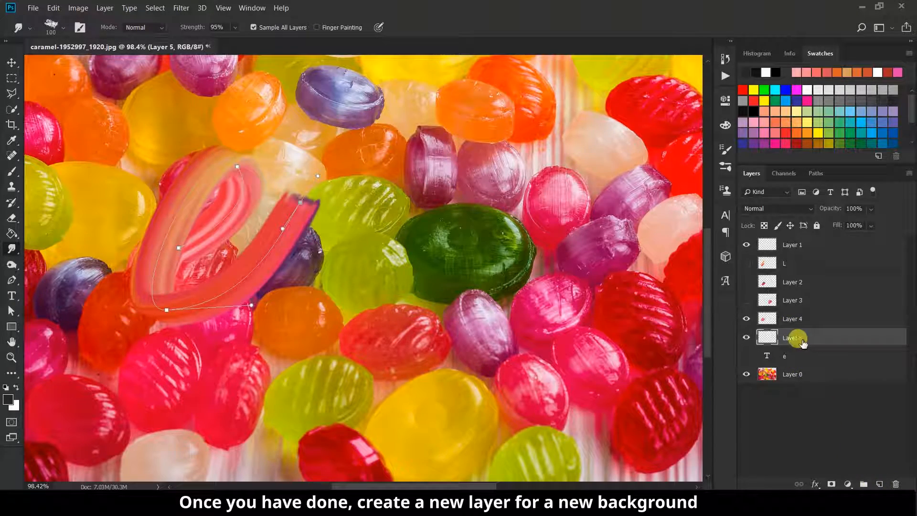
pyautogui.click(747, 318)
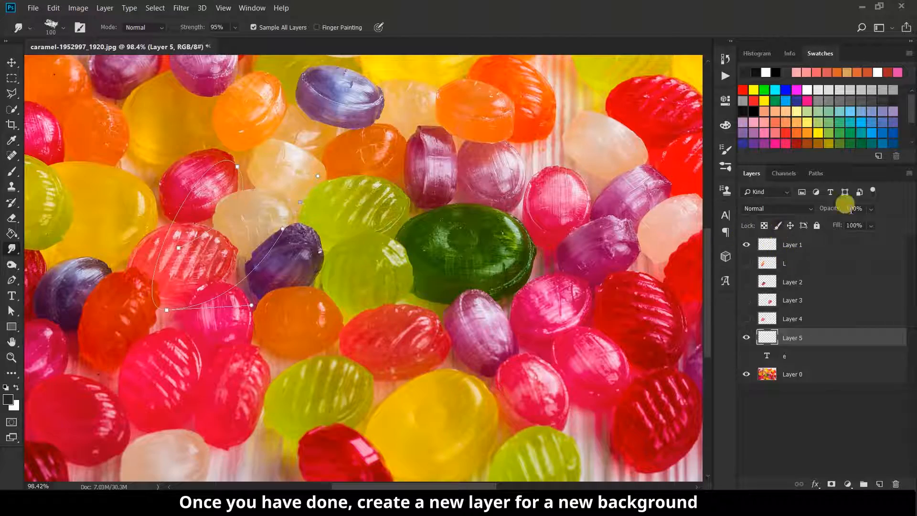
pyautogui.click(816, 174)
pyautogui.click(880, 484)
pyautogui.click(752, 175)
pyautogui.scroll(-1, 250, 241)
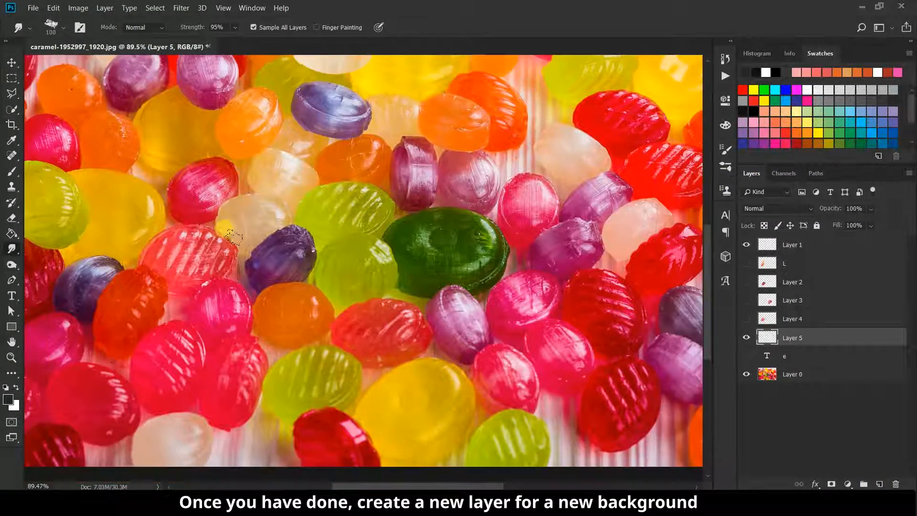
# Fill the new layer with an orange-to-purple gradient drawn from the right edge
pyautogui.click(12, 233)
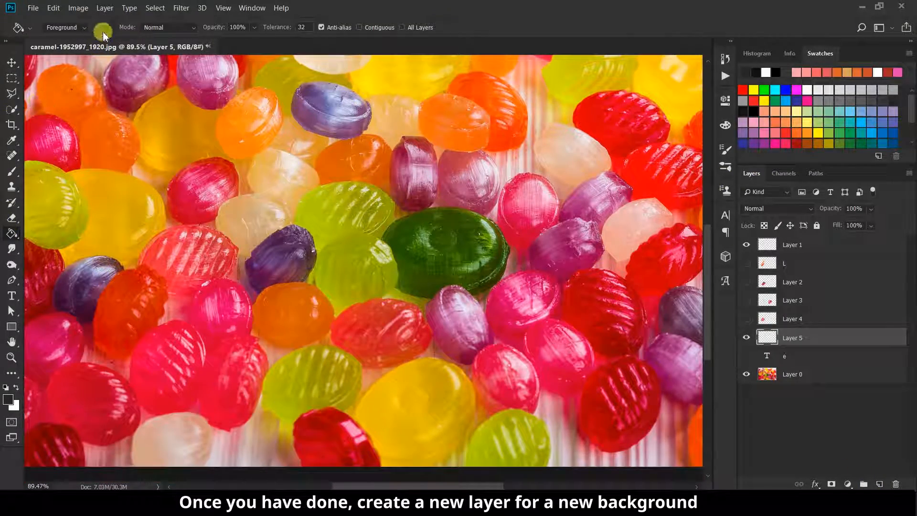
pyautogui.rightClick(12, 233)
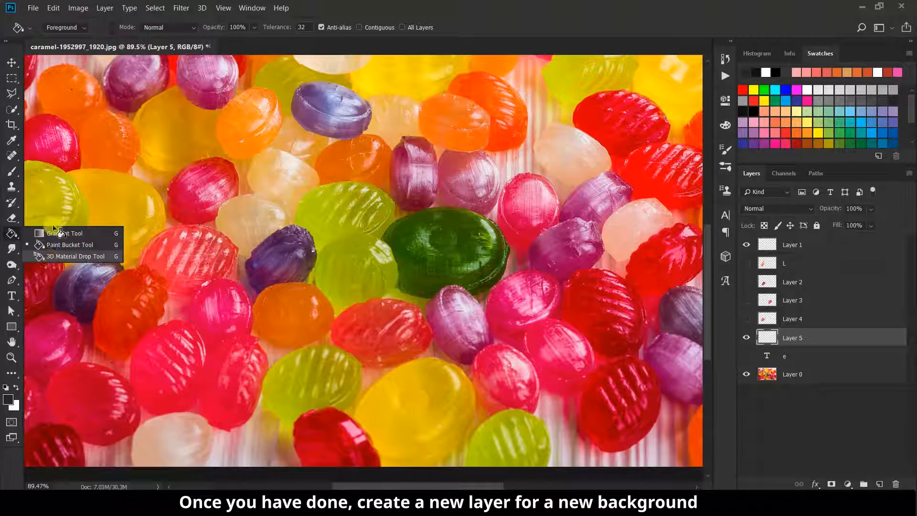
pyautogui.click(55, 237)
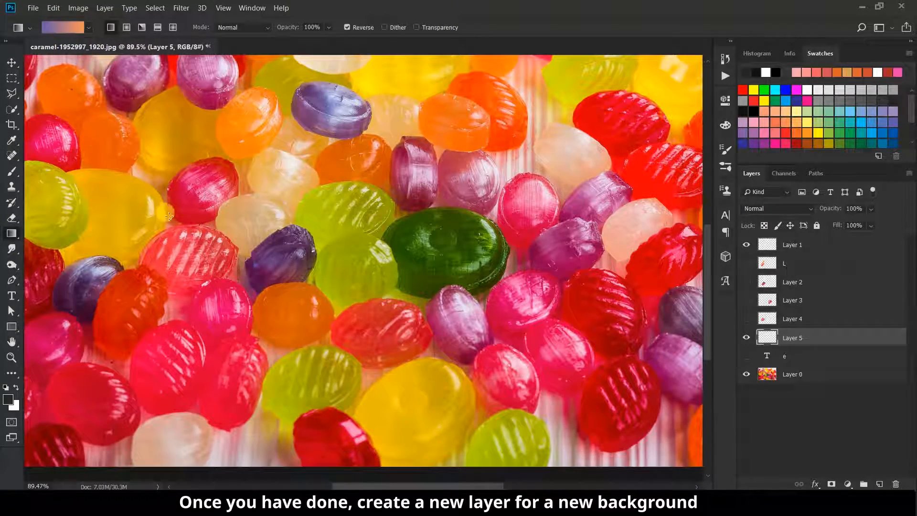
pyautogui.scroll(-3, 165, 213)
pyautogui.moveTo(89, 280); pyautogui.dragTo(363, 308)
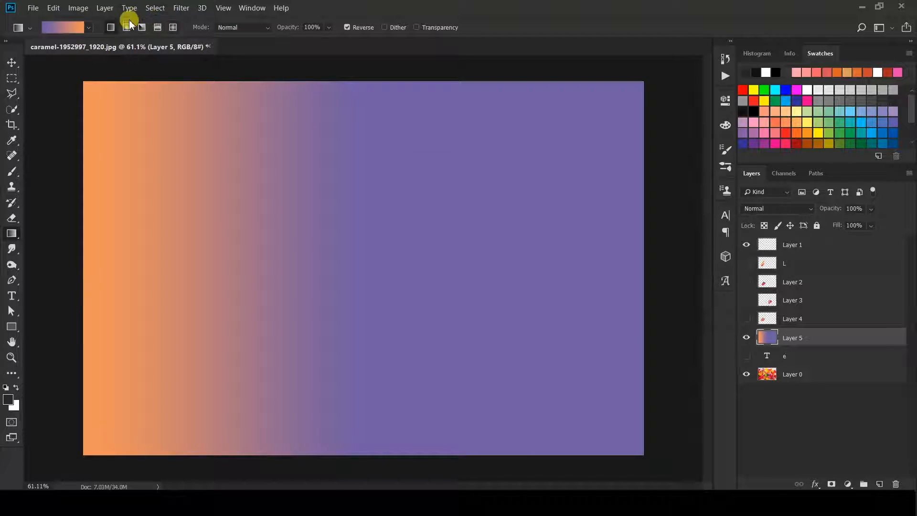
pyautogui.moveTo(374, 270); pyautogui.dragTo(81, 272)
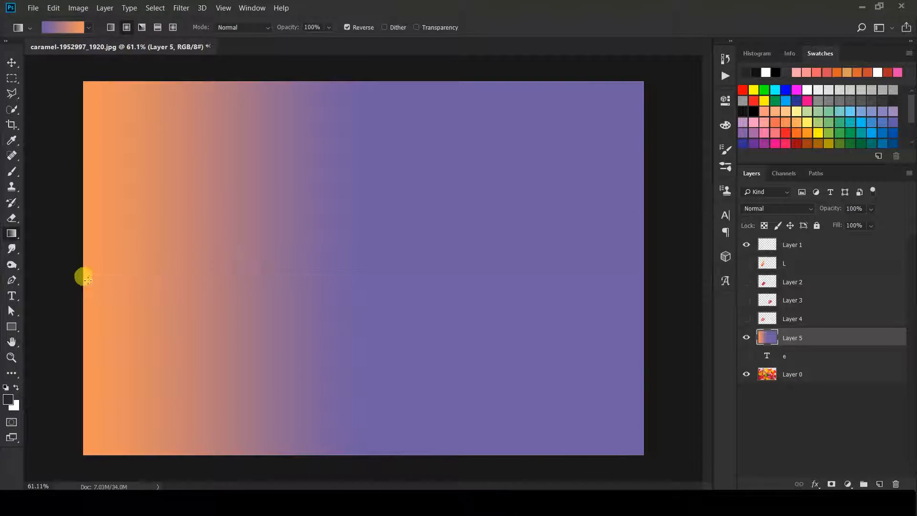
# Reveal the Layer 4, Layer 3, Layer 2 and L letter strokes
pyautogui.click(746, 318)
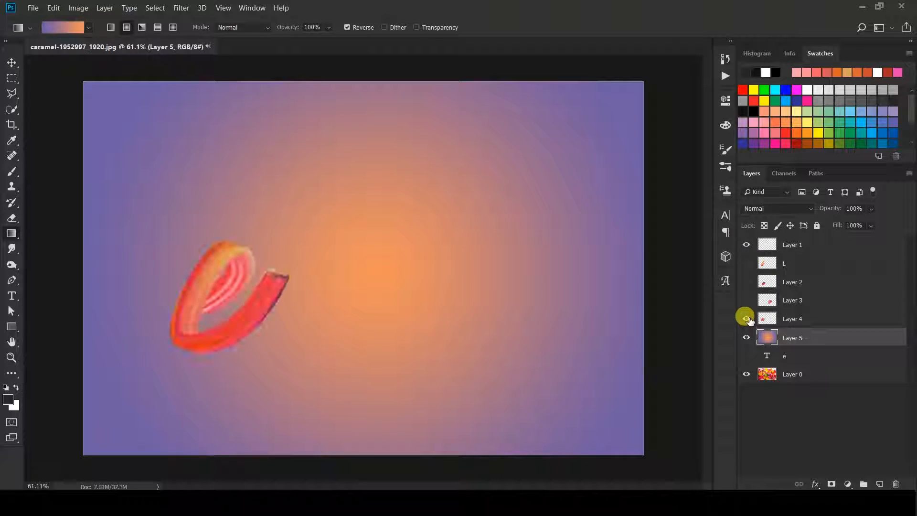
pyautogui.click(746, 300)
pyautogui.click(746, 282)
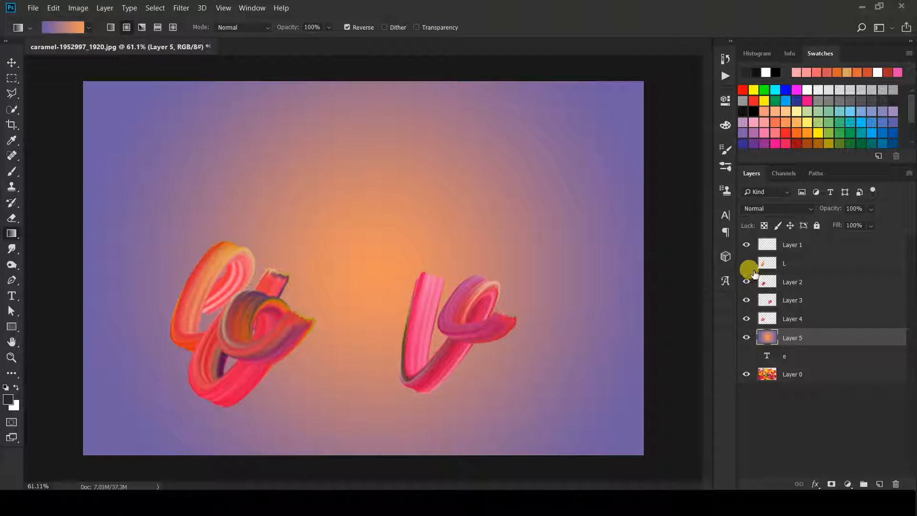
pyautogui.click(746, 264)
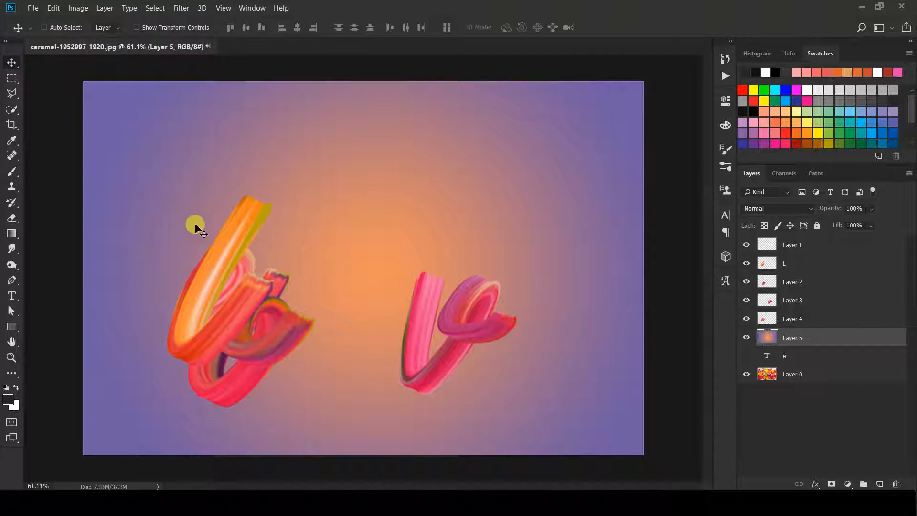
# Move the L stroke up-left and the o stroke up into the word, then hide gradient Layer 5
pyautogui.click(759, 265)
pyautogui.moveTo(198, 225)
pyautogui.mouseDown()
pyautogui.moveTo(188, 201)
pyautogui.moveTo(208, 197)
pyautogui.mouseUp()
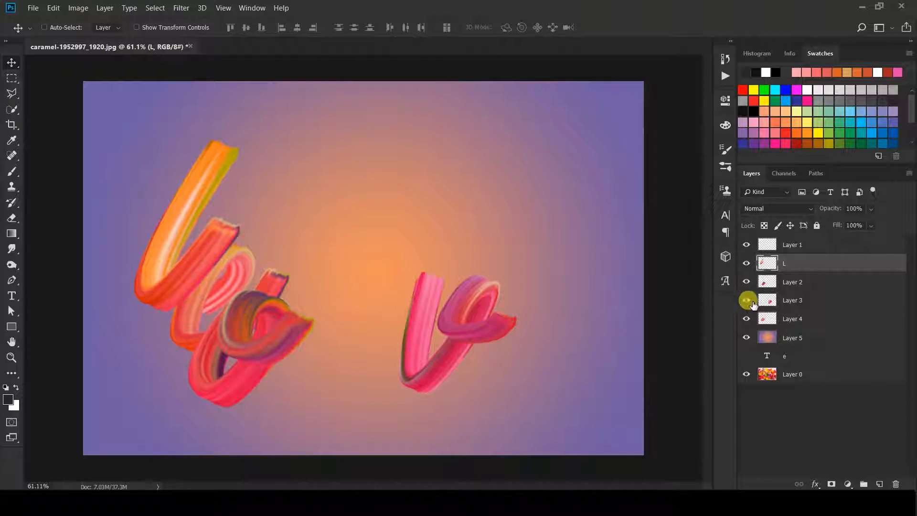
pyautogui.click(777, 283)
pyautogui.moveTo(274, 366)
pyautogui.mouseDown()
pyautogui.moveTo(460, 276)
pyautogui.moveTo(495, 205)
pyautogui.moveTo(402, 262)
pyautogui.moveTo(273, 263)
pyautogui.moveTo(303, 261)
pyautogui.mouseUp()
pyautogui.click(785, 301)
pyautogui.click(763, 335)
pyautogui.click(746, 337)
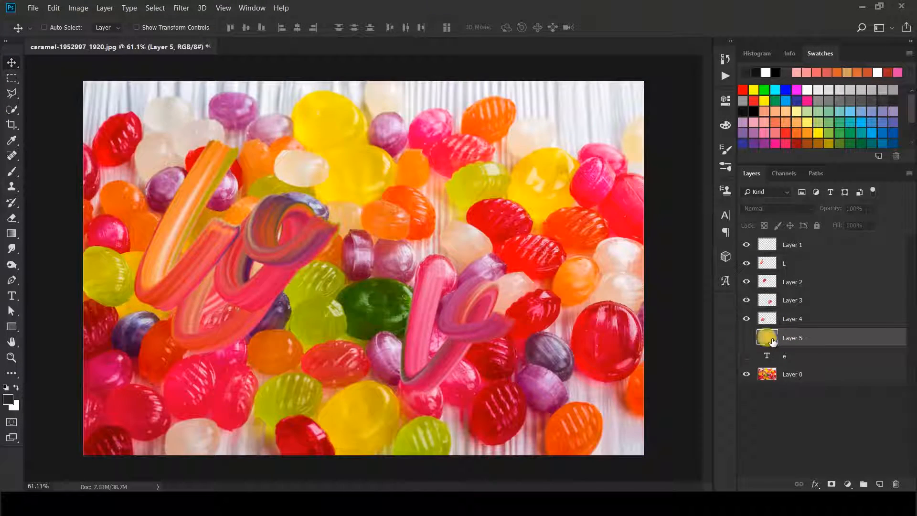
pyautogui.moveTo(760, 364); pyautogui.dragTo(765, 351)
# Fill a new layer with light grey using the Paint Bucket, undoing a stray grey fill on L
pyautogui.click(880, 485)
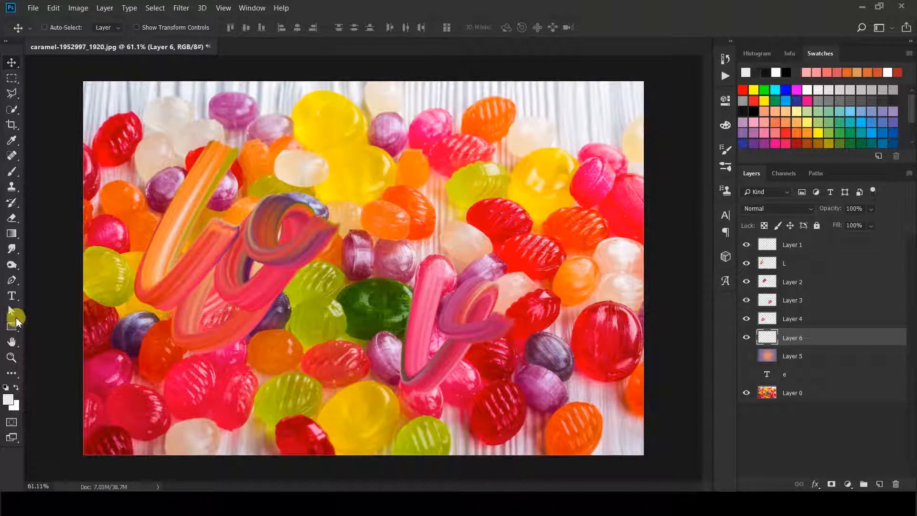
pyautogui.press('g')
pyautogui.rightClick(7, 241)
pyautogui.click(57, 243)
pyautogui.click(436, 241)
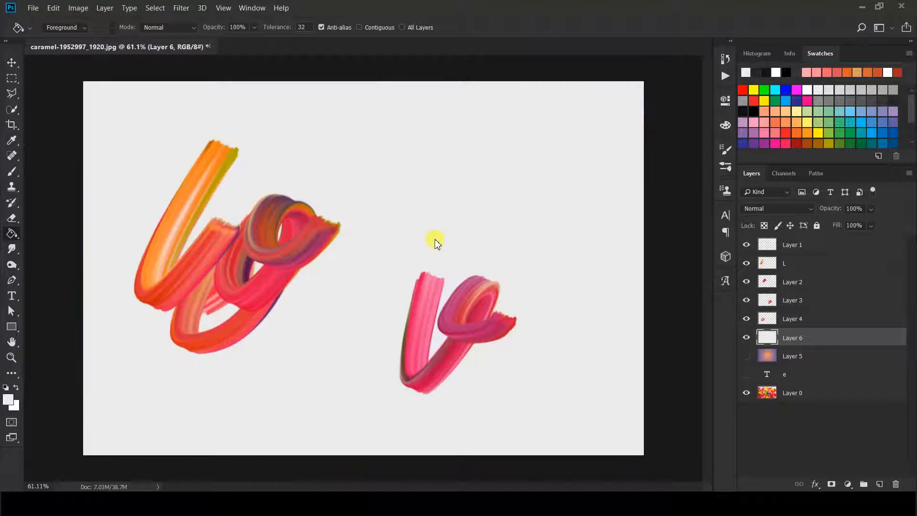
pyautogui.click(777, 266)
pyautogui.click(255, 276)
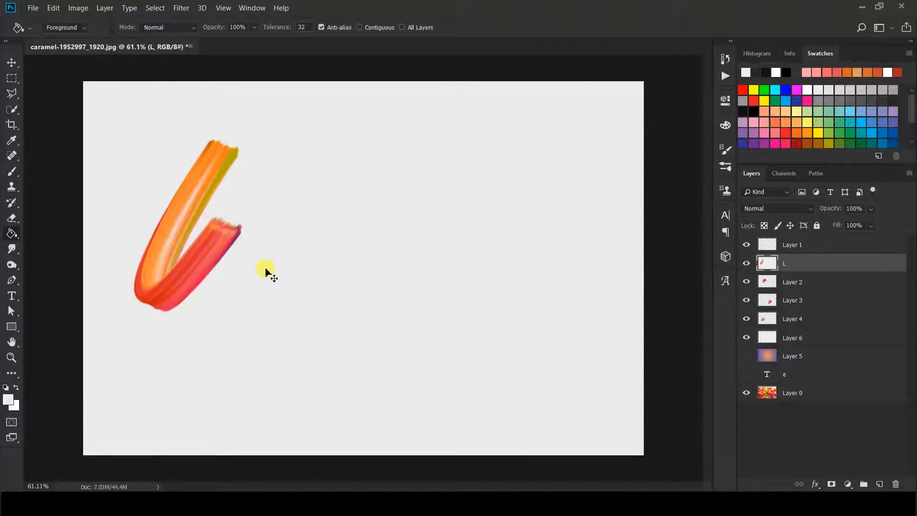
pyautogui.hotkey('ctrl', 'z')
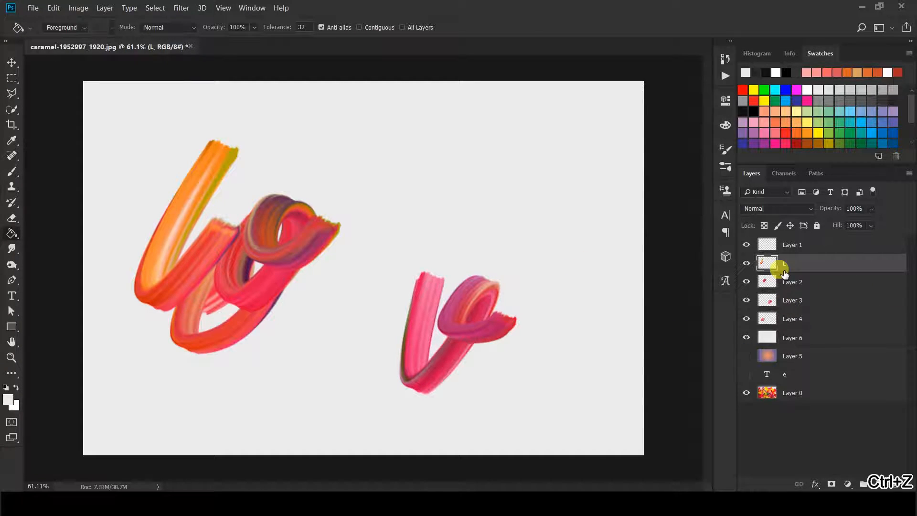
# Drag the L and o strokes down and move the e stroke right of the v
pyautogui.press('v')
pyautogui.moveTo(206, 241)
pyautogui.mouseDown()
pyautogui.moveTo(187, 248)
pyautogui.moveTo(187, 268)
pyautogui.mouseUp()
pyautogui.click(787, 289)
pyautogui.moveTo(368, 280); pyautogui.dragTo(364, 304)
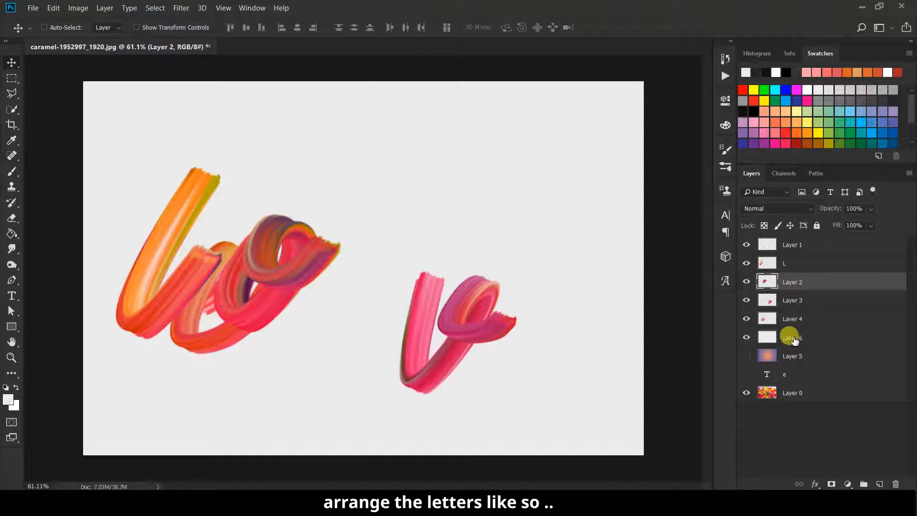
pyautogui.click(755, 323)
pyautogui.moveTo(418, 338); pyautogui.dragTo(712, 311)
pyautogui.hotkey('ctrl', 'z')
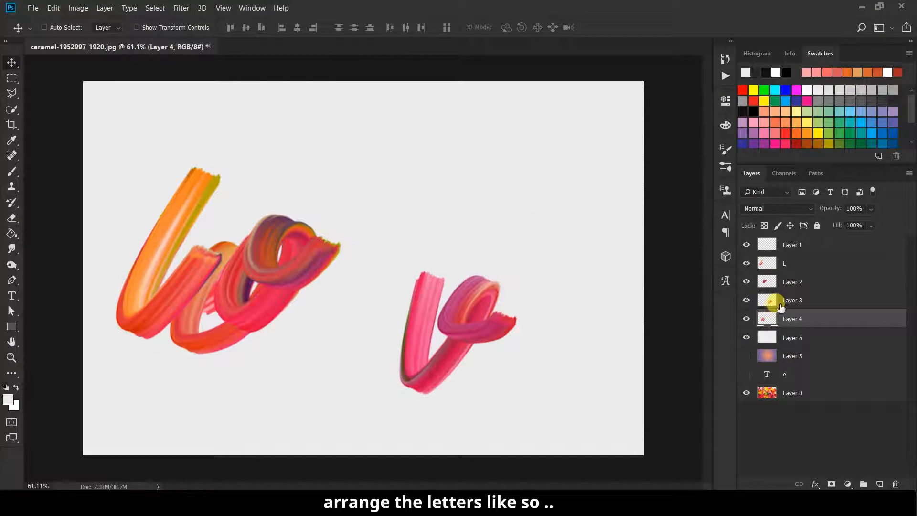
pyautogui.moveTo(94, 351); pyautogui.dragTo(503, 340)
# Move the v stroke up and left, with the e stroke just beside it
pyautogui.click(784, 301)
pyautogui.moveTo(405, 381)
pyautogui.mouseDown()
pyautogui.moveTo(349, 336)
pyautogui.moveTo(351, 327)
pyautogui.moveTo(321, 329)
pyautogui.mouseUp()
pyautogui.click(788, 318)
pyautogui.moveTo(521, 317)
pyautogui.mouseDown()
pyautogui.moveTo(405, 311)
pyautogui.moveTo(416, 301)
pyautogui.moveTo(428, 310)
pyautogui.mouseUp()
pyautogui.scroll(3, 304, 253)
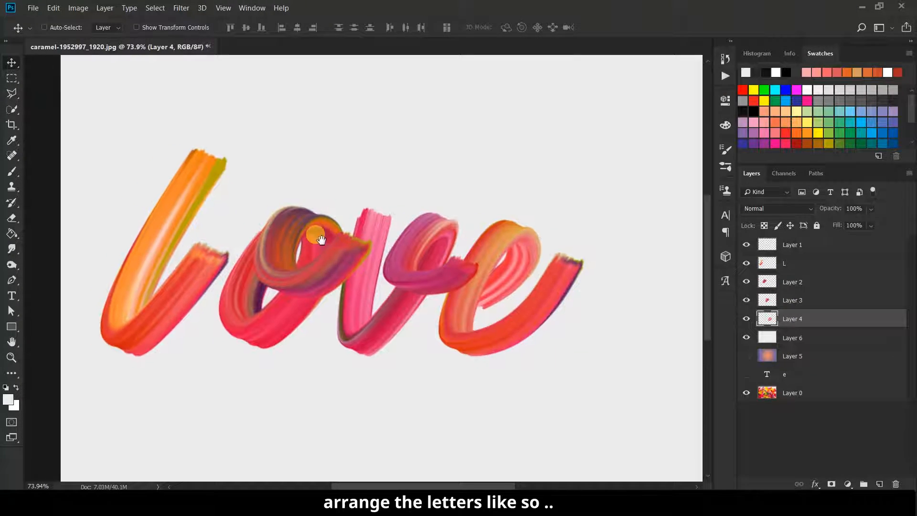
pyautogui.moveTo(522, 328); pyautogui.dragTo(513, 328)
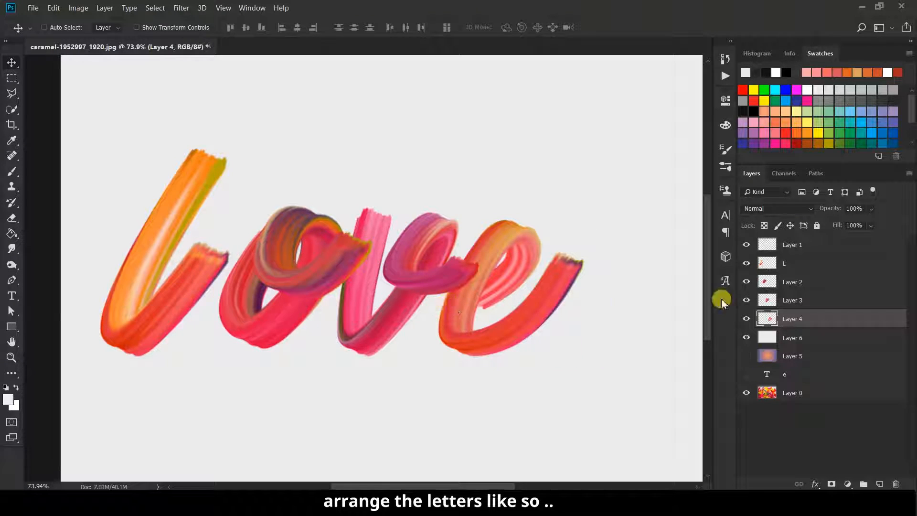
# Shift the L slightly right and stack the o layer above the L, overlapping it
pyautogui.click(800, 261)
pyautogui.moveTo(195, 312)
pyautogui.mouseDown()
pyautogui.moveTo(229, 307)
pyautogui.moveTo(207, 309)
pyautogui.moveTo(217, 309)
pyautogui.mouseUp()
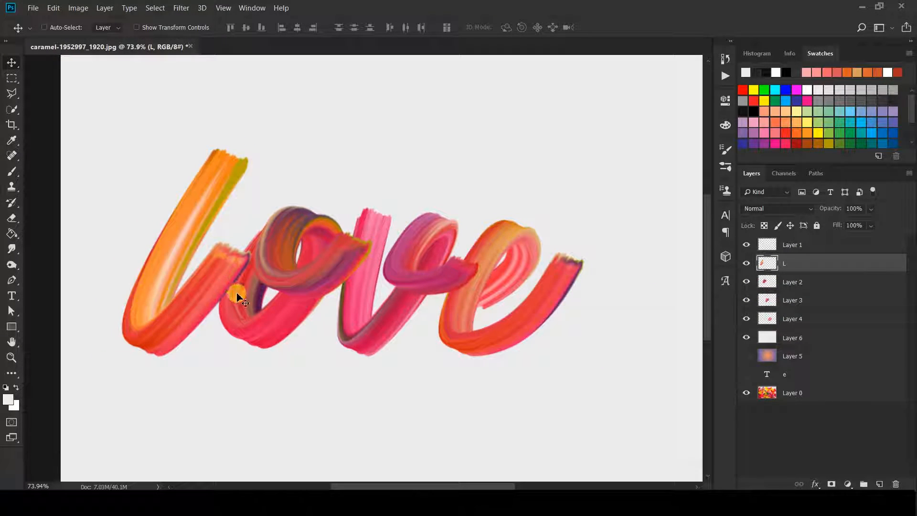
pyautogui.click(790, 319)
pyautogui.click(791, 283)
pyautogui.moveTo(358, 299)
pyautogui.mouseDown()
pyautogui.moveTo(348, 284)
pyautogui.moveTo(343, 302)
pyautogui.moveTo(358, 277)
pyautogui.moveTo(361, 300)
pyautogui.mouseUp()
pyautogui.moveTo(779, 281); pyautogui.dragTo(782, 261)
pyautogui.moveTo(315, 283); pyautogui.dragTo(296, 280)
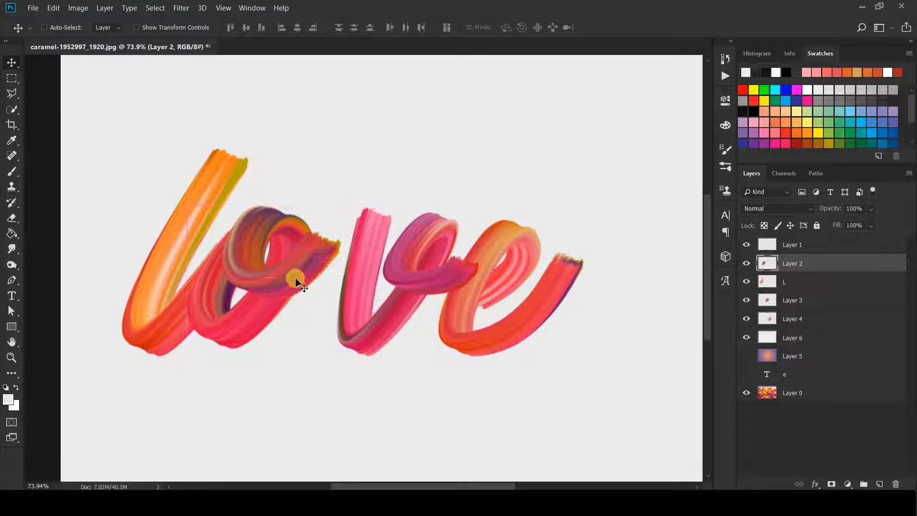
# Move the v and e strokes left, stacking v above o and e above v
pyautogui.click(793, 301)
pyautogui.moveTo(356, 310); pyautogui.dragTo(324, 310)
pyautogui.moveTo(794, 299); pyautogui.dragTo(796, 263)
pyautogui.moveTo(404, 306); pyautogui.dragTo(392, 310)
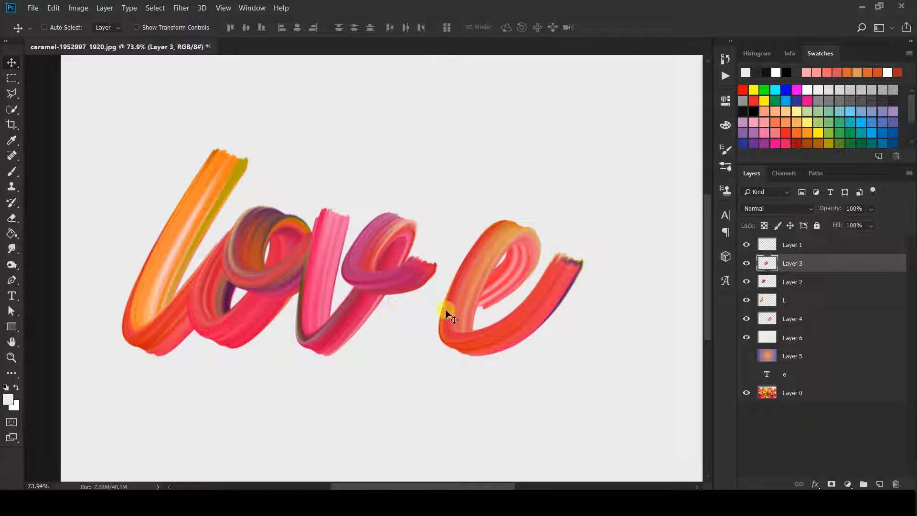
pyautogui.click(800, 327)
pyautogui.moveTo(501, 323); pyautogui.dragTo(470, 329)
pyautogui.moveTo(793, 319)
pyautogui.mouseDown()
pyautogui.moveTo(788, 266)
pyautogui.moveTo(799, 256)
pyautogui.mouseUp()
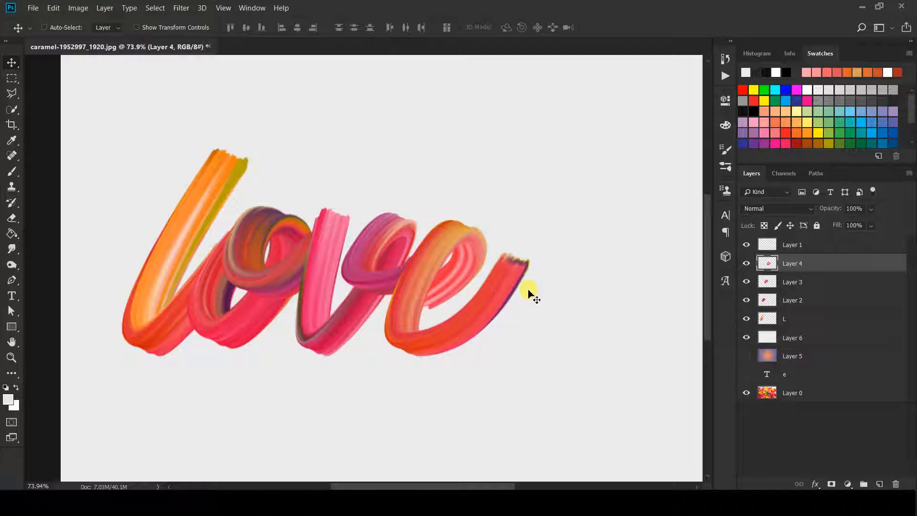
pyautogui.scroll(2, 431, 246)
pyautogui.moveTo(432, 251); pyautogui.dragTo(443, 281)
# Shift all four letter layers right together, then nudge the e stroke into line
pyautogui.hotkey('ctrl', 't')
pyautogui.scroll(-2, 443, 282)
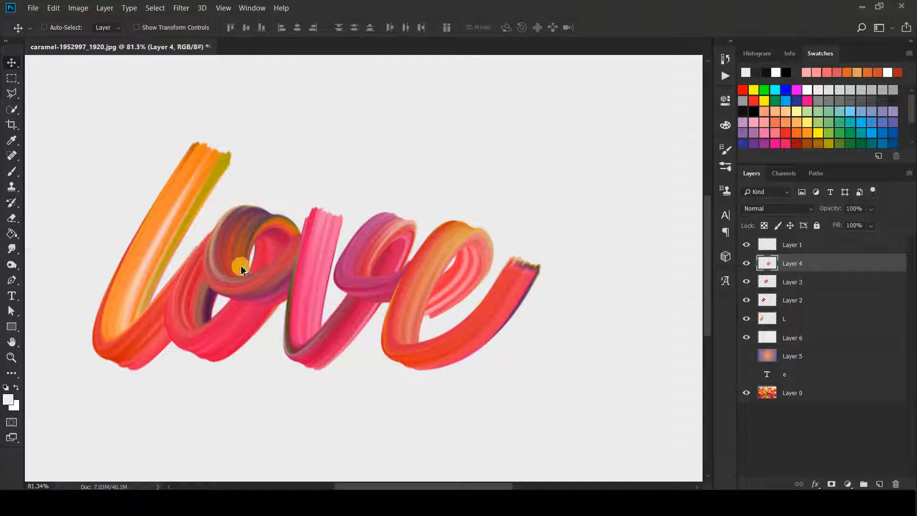
pyautogui.scroll(2, 222, 264)
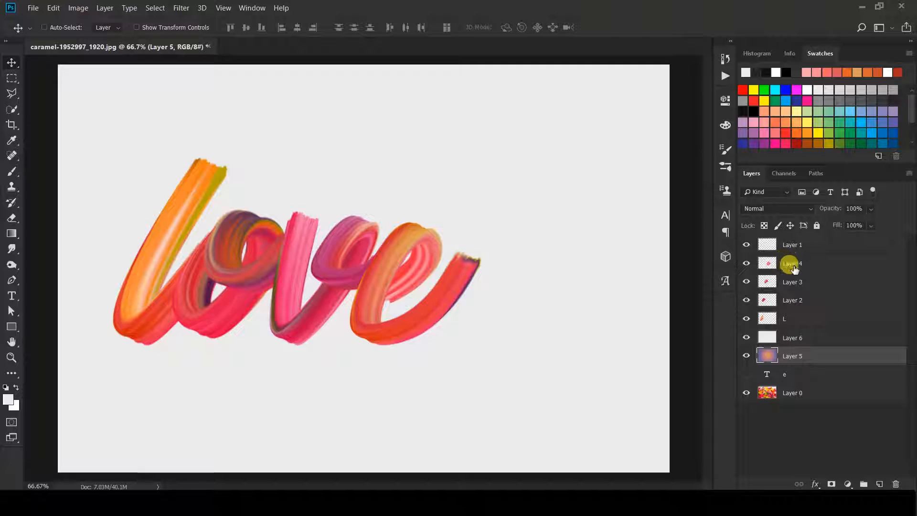
pyautogui.click(793, 264)
pyautogui.keyDown('shift'); pyautogui.click(793, 318); pyautogui.keyUp('shift')
pyautogui.moveTo(429, 285); pyautogui.dragTo(487, 287)
pyautogui.scroll(1, 395, 247)
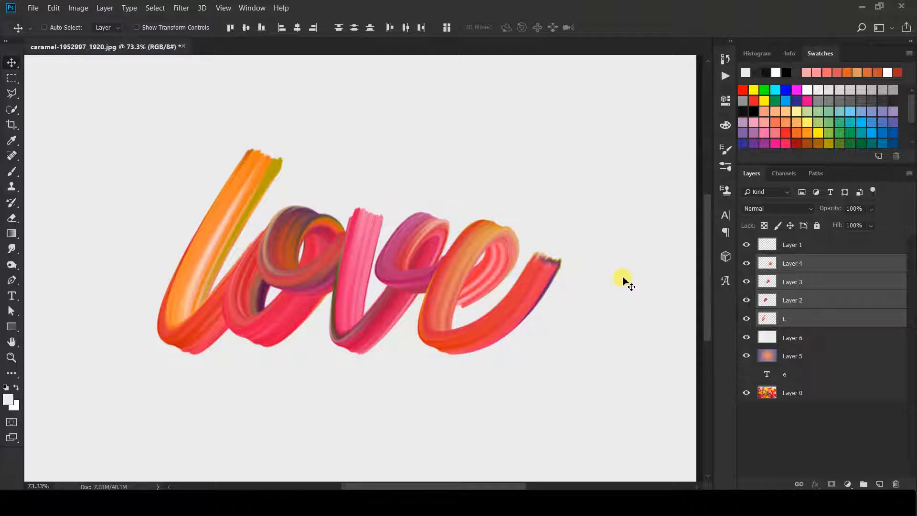
pyautogui.click(788, 266)
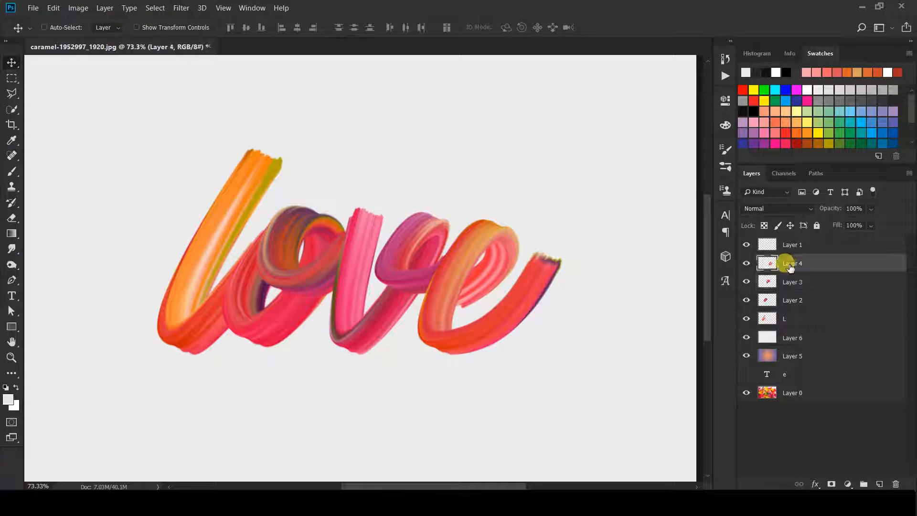
pyautogui.moveTo(484, 313); pyautogui.dragTo(475, 316)
pyautogui.scroll(1, 429, 242)
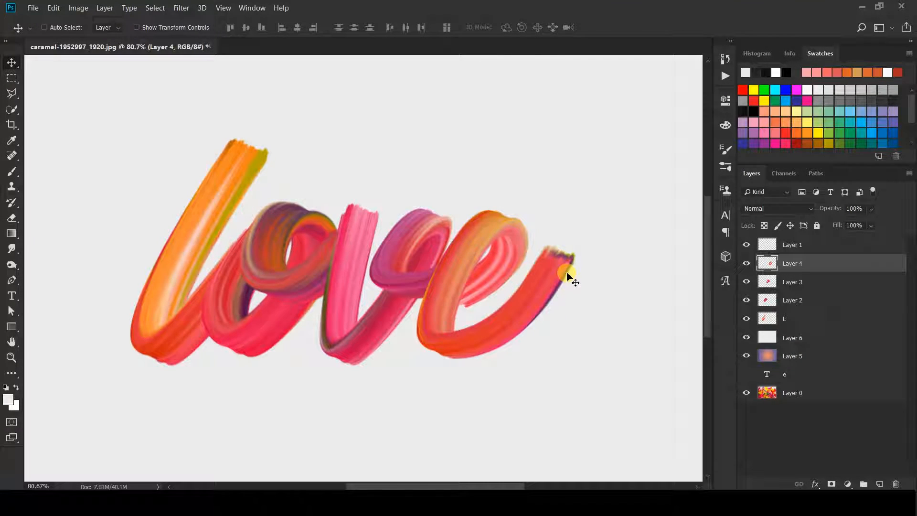
# Raise the gradient layer above the grey layer and set a pink-to-salmon-pink gradient
pyautogui.moveTo(791, 362); pyautogui.dragTo(788, 329)
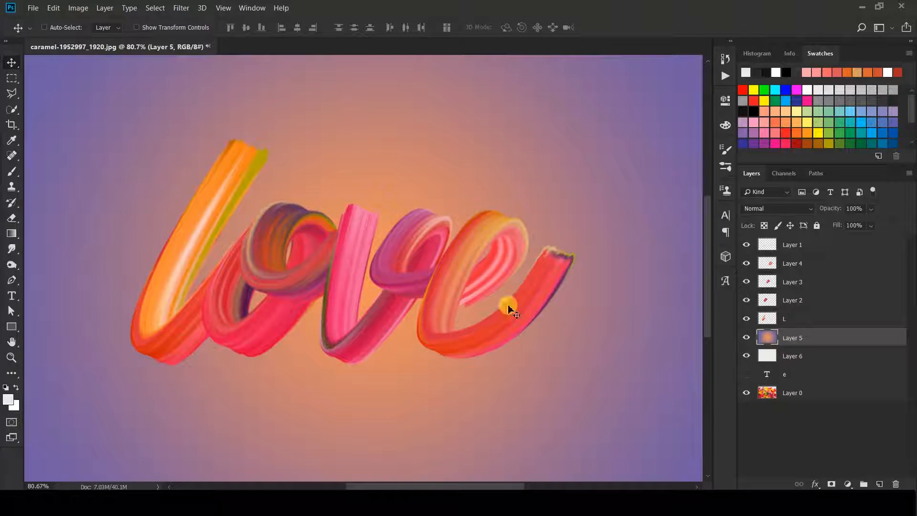
pyautogui.hotkey('ctrl', '-')
pyautogui.click(12, 233)
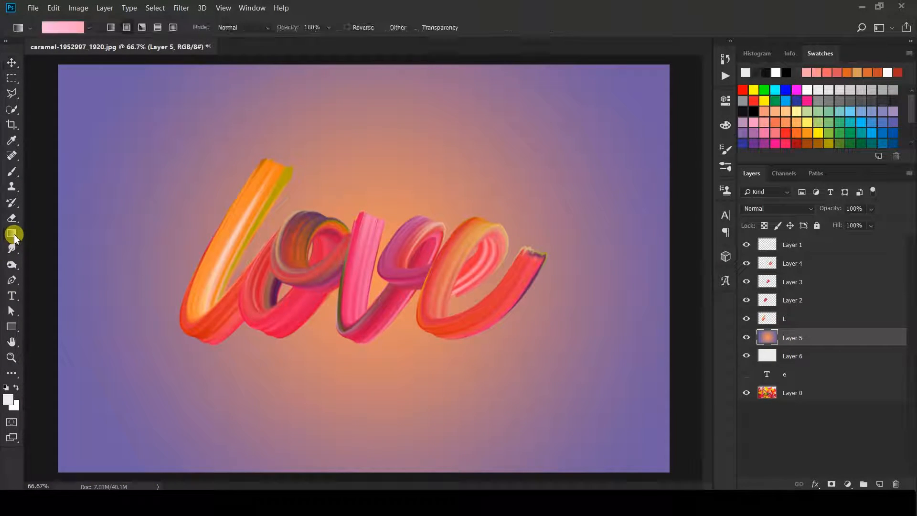
pyautogui.click(73, 29)
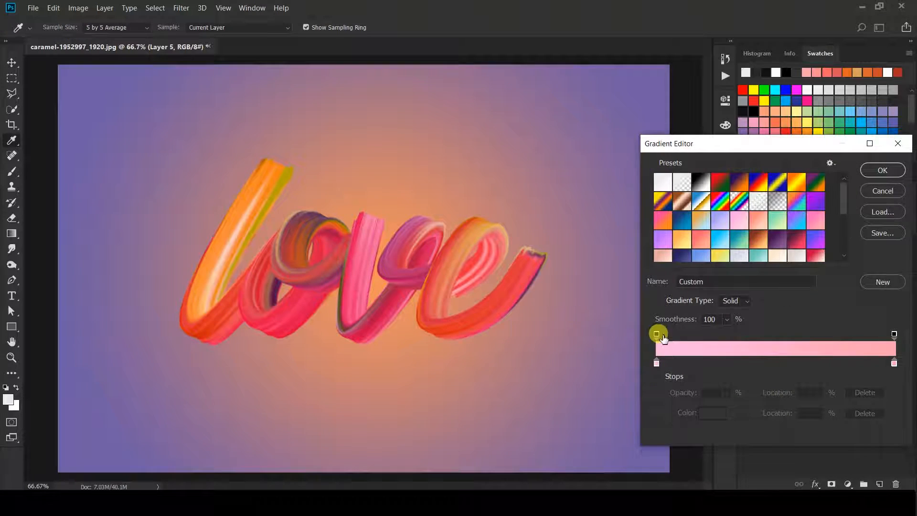
pyautogui.doubleClick(656, 364)
pyautogui.click(735, 168)
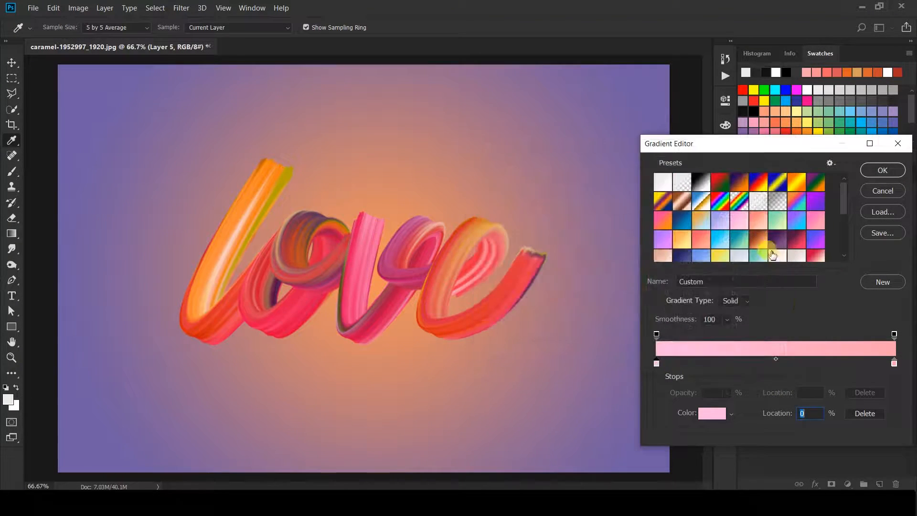
pyautogui.doubleClick(894, 364)
pyautogui.doubleClick(696, 359)
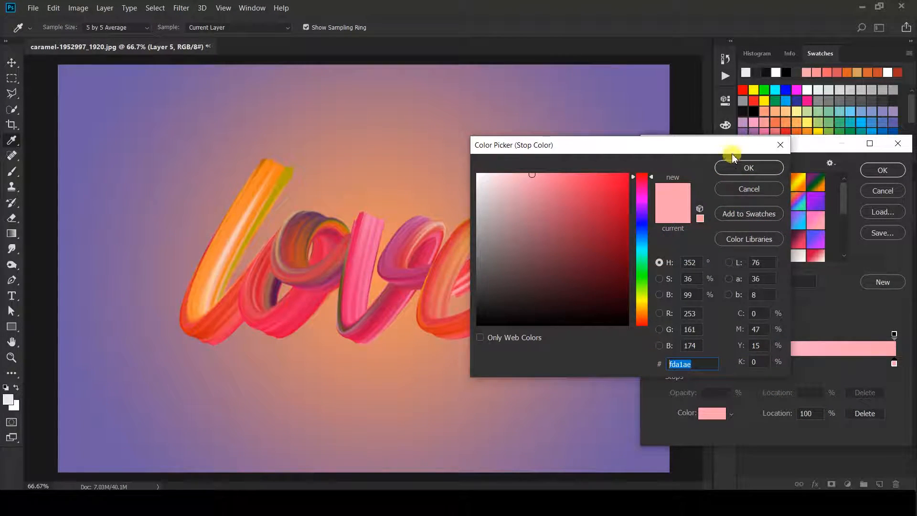
pyautogui.click(739, 168)
pyautogui.click(882, 170)
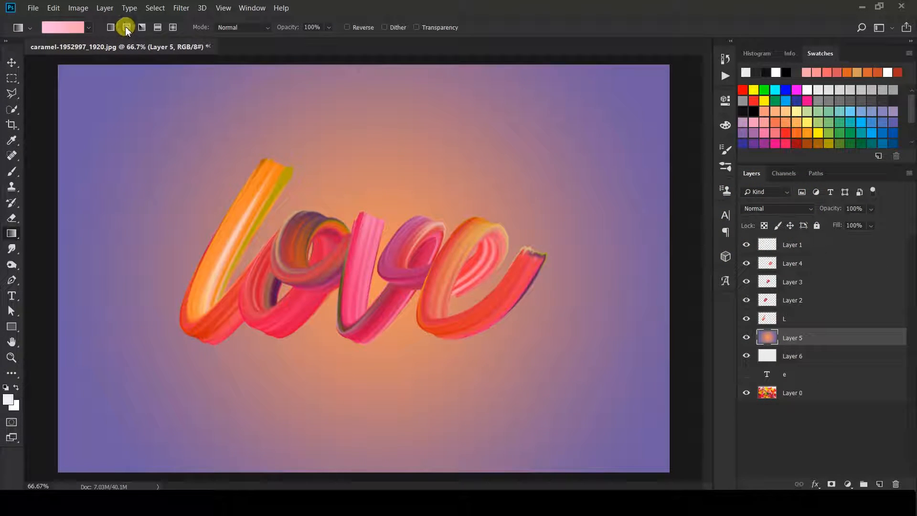
# Fill the background with the pink gradient, then select the letter layers together
pyautogui.moveTo(375, 285); pyautogui.dragTo(59, 285)
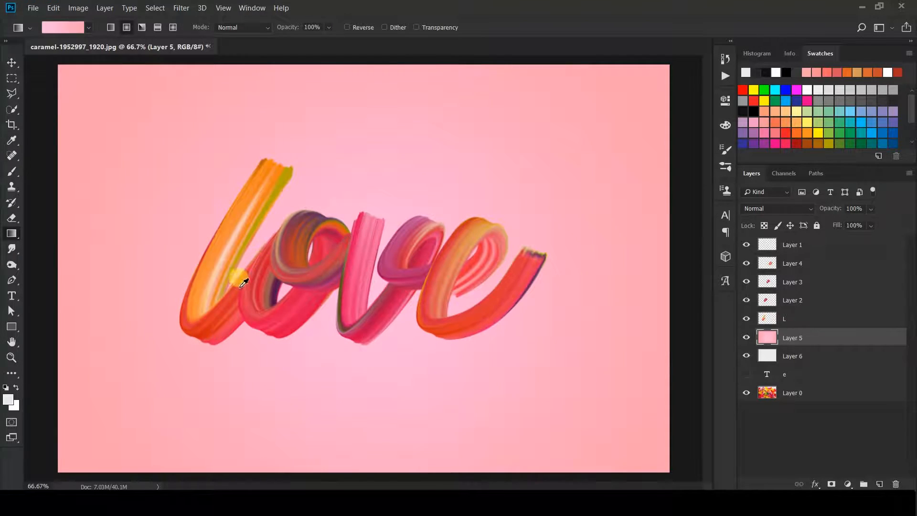
pyautogui.click(789, 318)
pyautogui.keyDown('shift'); pyautogui.click(791, 264); pyautogui.keyUp('shift')
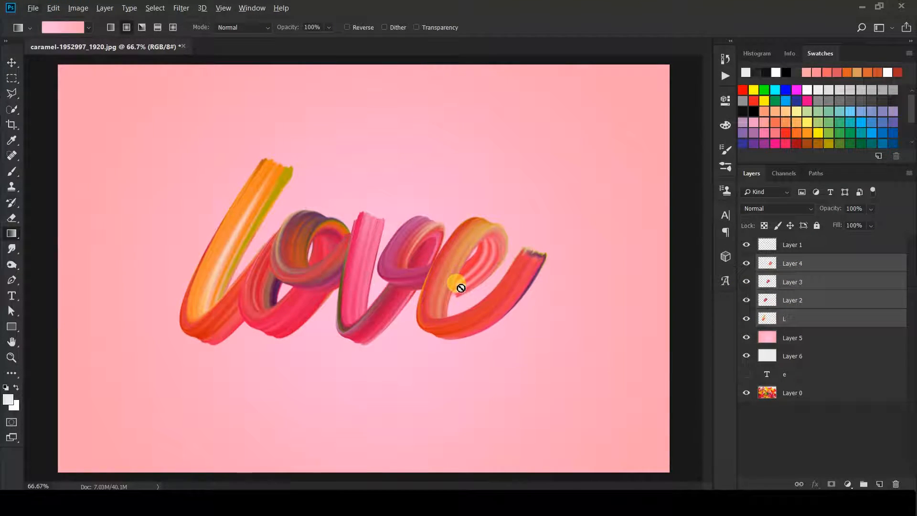
# Group the L through Layer 4 letter layers into Group 1
pyautogui.press('j')
pyautogui.click(800, 266)
pyautogui.click(10, 62)
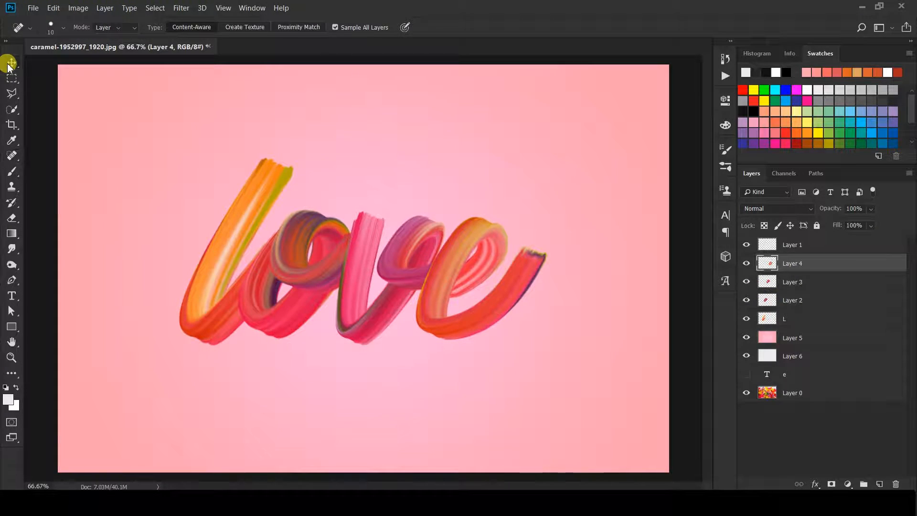
pyautogui.click(788, 319)
pyautogui.keyDown('shift'); pyautogui.click(793, 264); pyautogui.keyUp('shift')
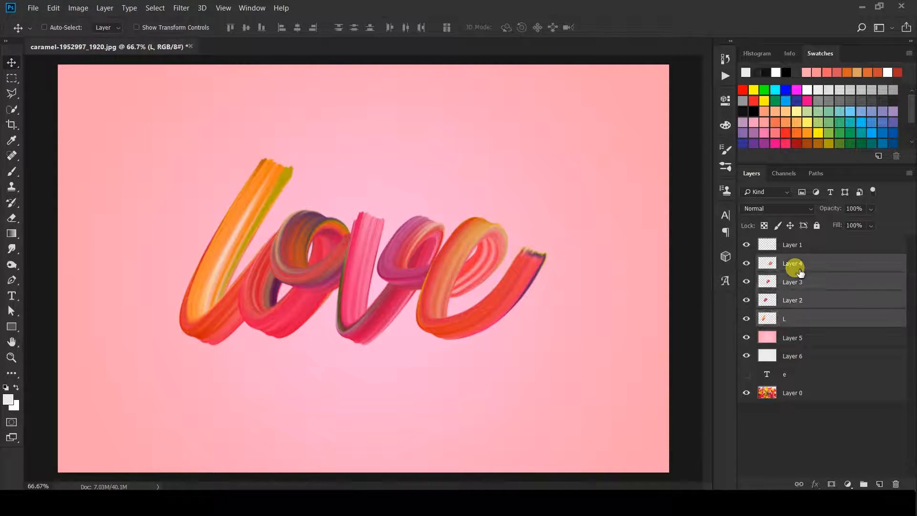
pyautogui.hotkey('ctrl', 'g')
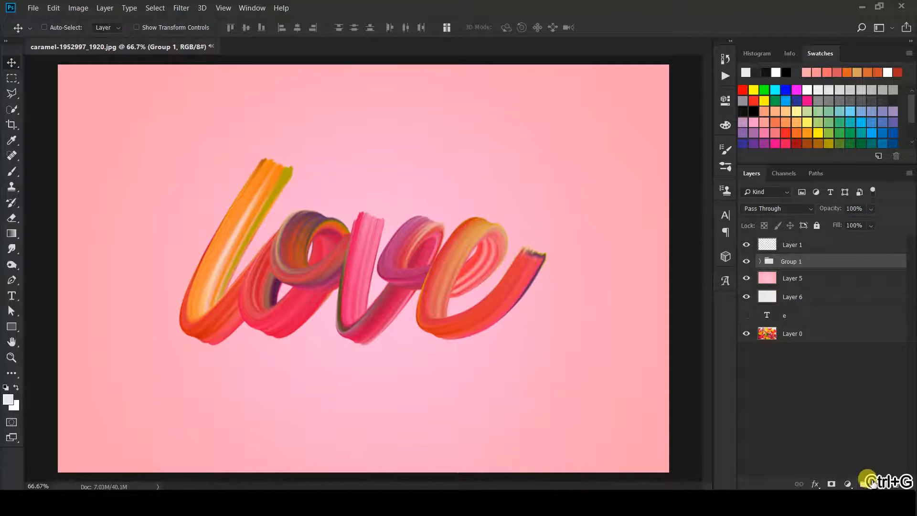
# Add a Hue/Saturation adjustment layer with Hue at -99 for a blue-violet tint
pyautogui.click(848, 484)
pyautogui.click(861, 375)
pyautogui.moveTo(640, 179)
pyautogui.mouseDown()
pyautogui.moveTo(594, 184)
pyautogui.moveTo(706, 188)
pyautogui.moveTo(652, 191)
pyautogui.mouseUp()
pyautogui.moveTo(641, 200); pyautogui.dragTo(641, 225)
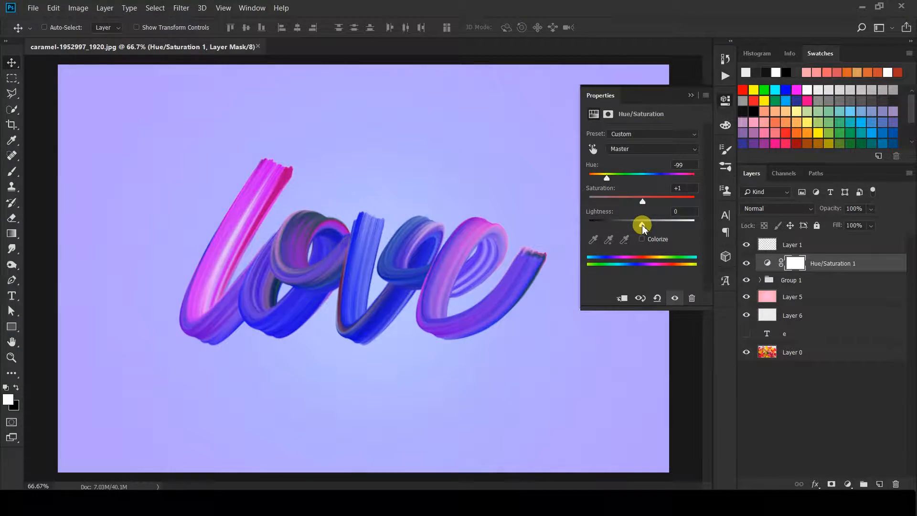
# Try the adjustment in Screen at ~34%, Normal at 95%, Hard Light and Overlay
pyautogui.click(691, 96)
pyautogui.click(799, 207)
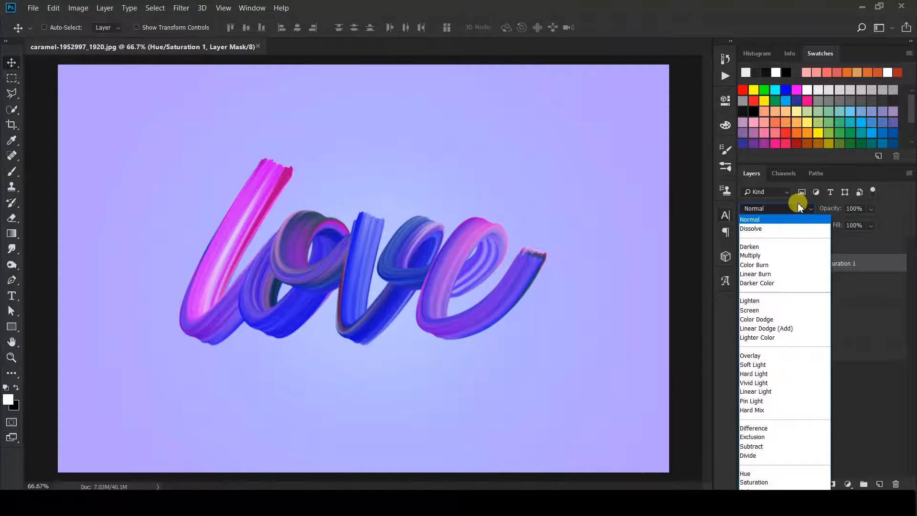
pyautogui.click(764, 309)
pyautogui.moveTo(856, 221)
pyautogui.mouseDown()
pyautogui.moveTo(842, 223)
pyautogui.moveTo(906, 227)
pyautogui.moveTo(863, 224)
pyautogui.mouseUp()
pyautogui.click(755, 209)
pyautogui.click(830, 234)
pyautogui.click(872, 209)
pyautogui.click(776, 208)
pyautogui.click(793, 373)
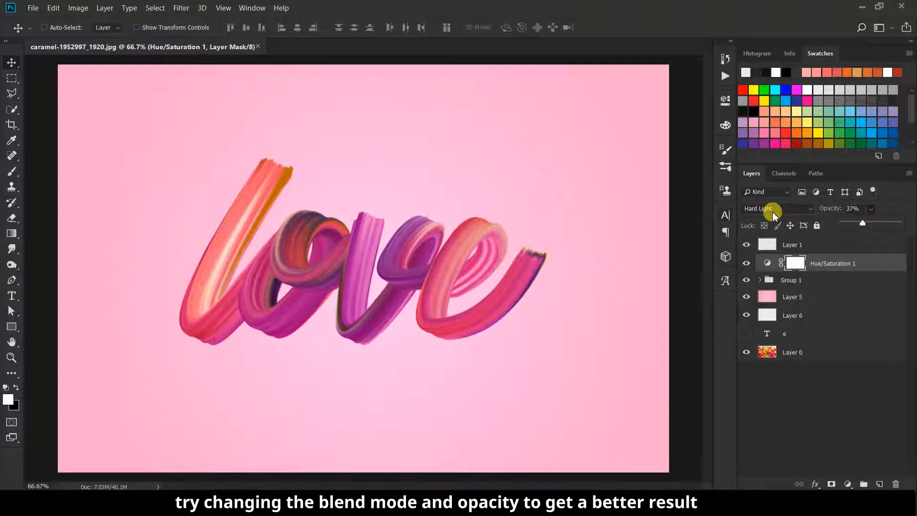
pyautogui.click(774, 210)
pyautogui.click(770, 360)
# After testing Vivid Light, settle the adjustment on Screen mode at 24% opacity
pyautogui.click(809, 211)
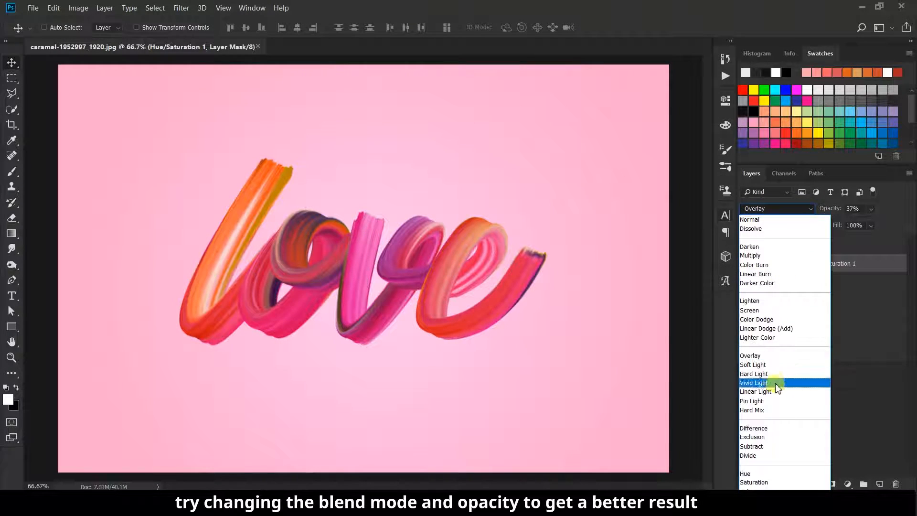
pyautogui.click(766, 383)
pyautogui.click(780, 212)
pyautogui.click(871, 209)
pyautogui.moveTo(872, 217)
pyautogui.mouseDown()
pyautogui.moveTo(868, 228)
pyautogui.moveTo(886, 225)
pyautogui.moveTo(860, 225)
pyautogui.mouseUp()
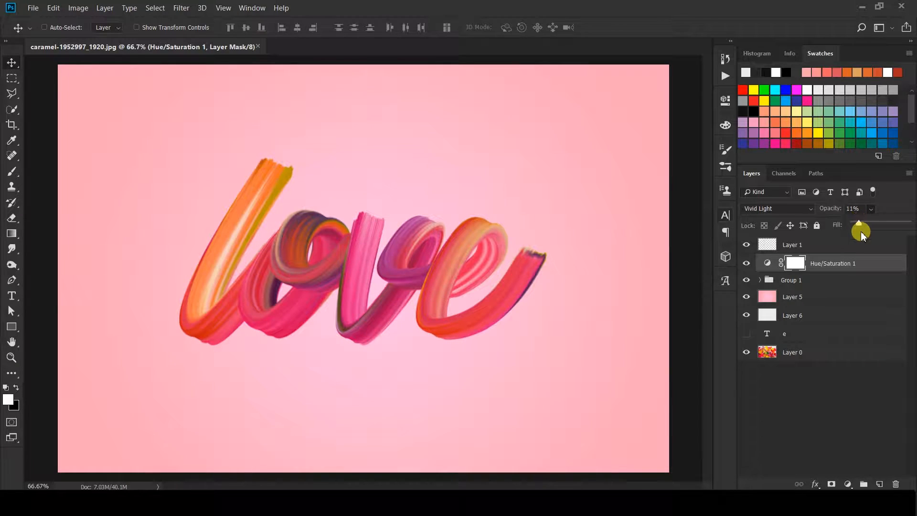
pyautogui.click(784, 209)
pyautogui.click(764, 317)
pyautogui.click(871, 225)
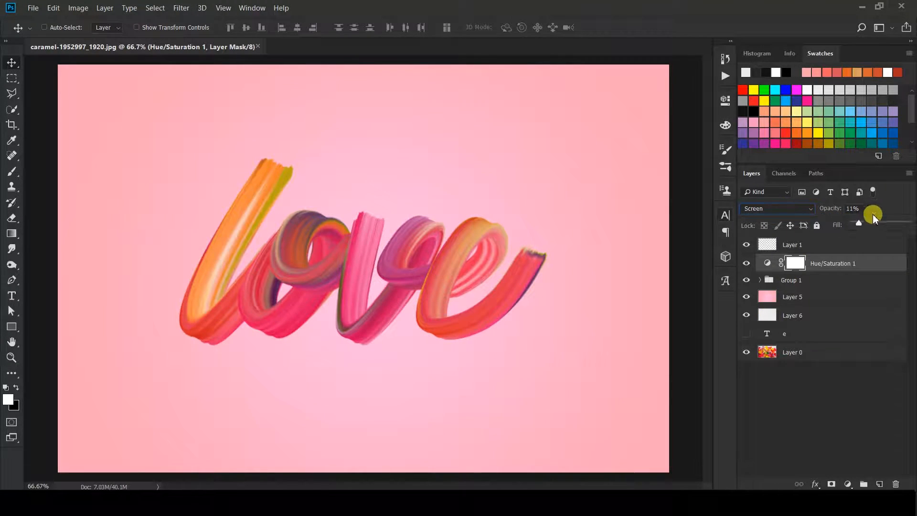
pyautogui.moveTo(887, 222); pyautogui.dragTo(865, 222)
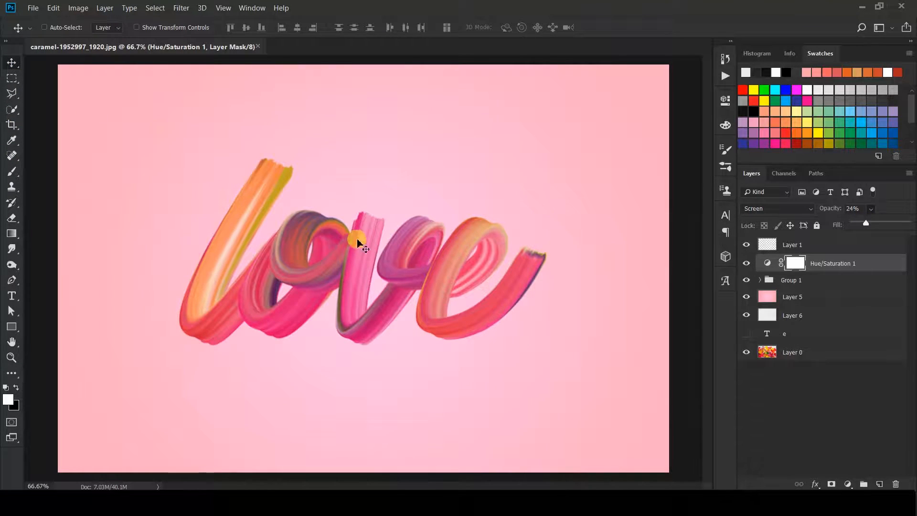
pyautogui.scroll(6, 362, 246)
pyautogui.moveTo(432, 316); pyautogui.dragTo(449, 294)
# Duplicate Group 1 and flip the copy, squashed, below the word
pyautogui.click(746, 280)
pyautogui.click(746, 279)
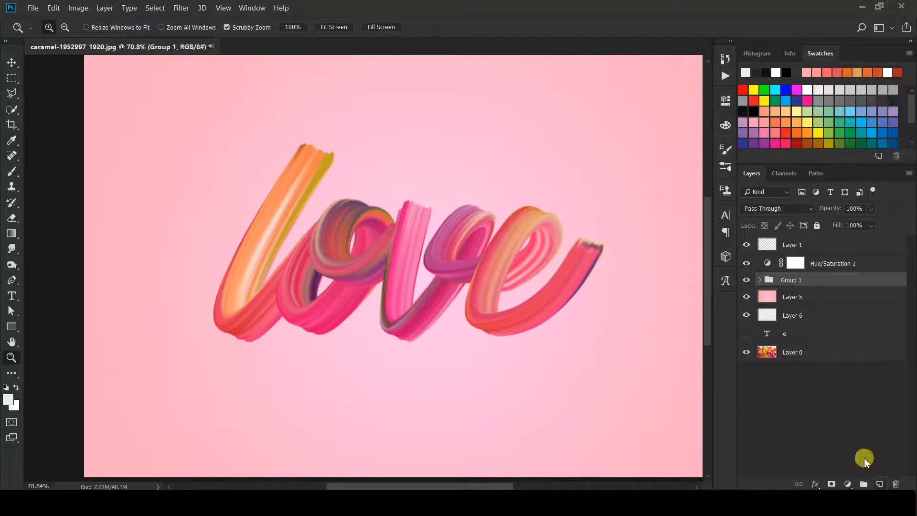
pyautogui.hotkey('ctrl', 'j')
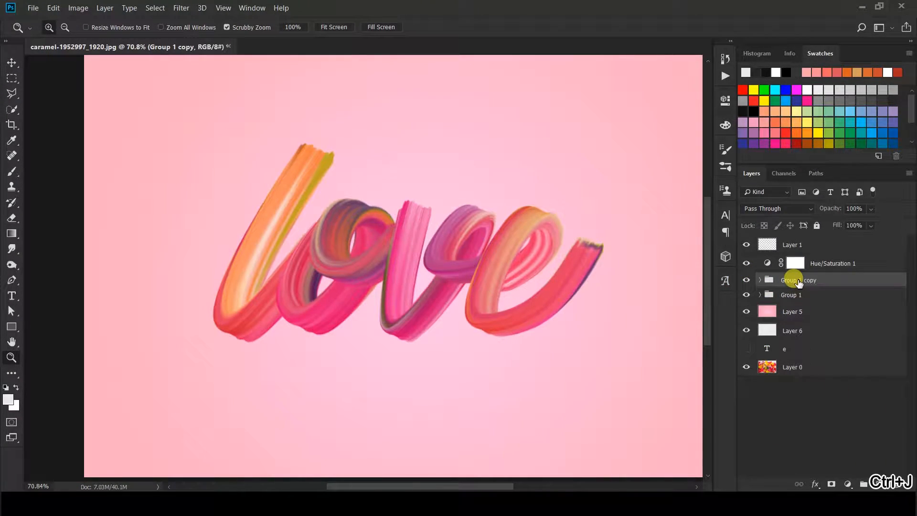
pyautogui.hotkey('ctrl', 't')
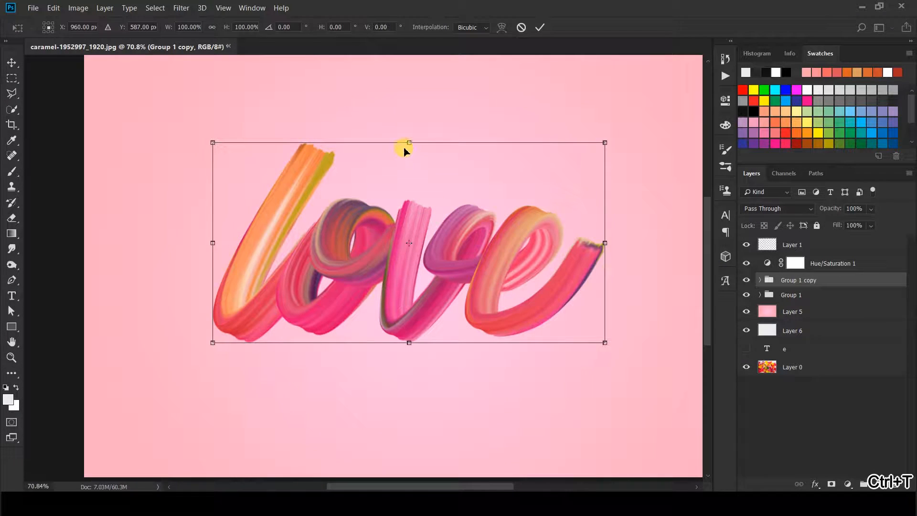
pyautogui.moveTo(408, 140); pyautogui.dragTo(386, 374)
pyautogui.click(538, 26)
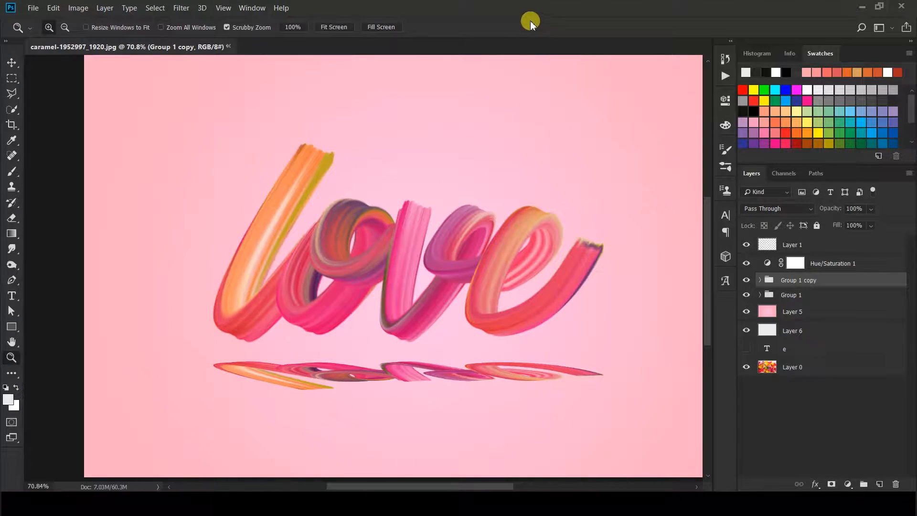
# Give the copy a near-black Normal Color Overlay and fade it to 24% opacity
pyautogui.click(790, 207)
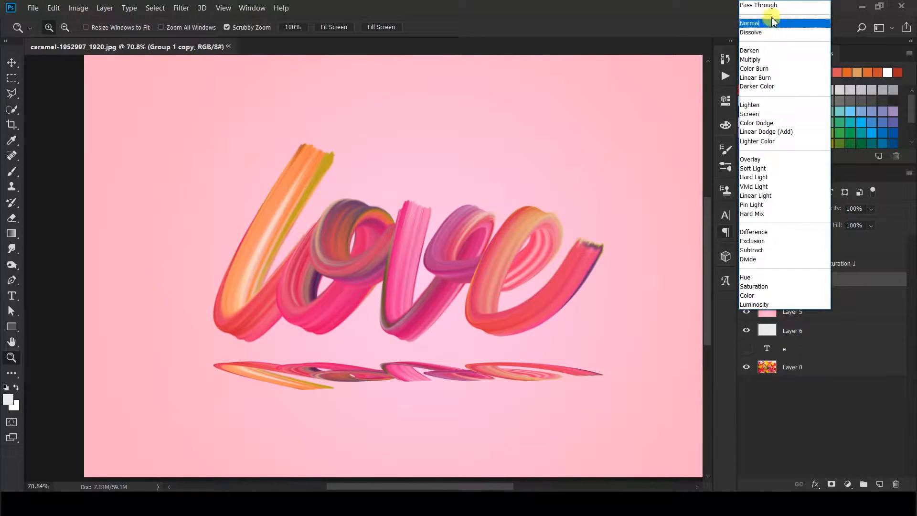
pyautogui.click(842, 275)
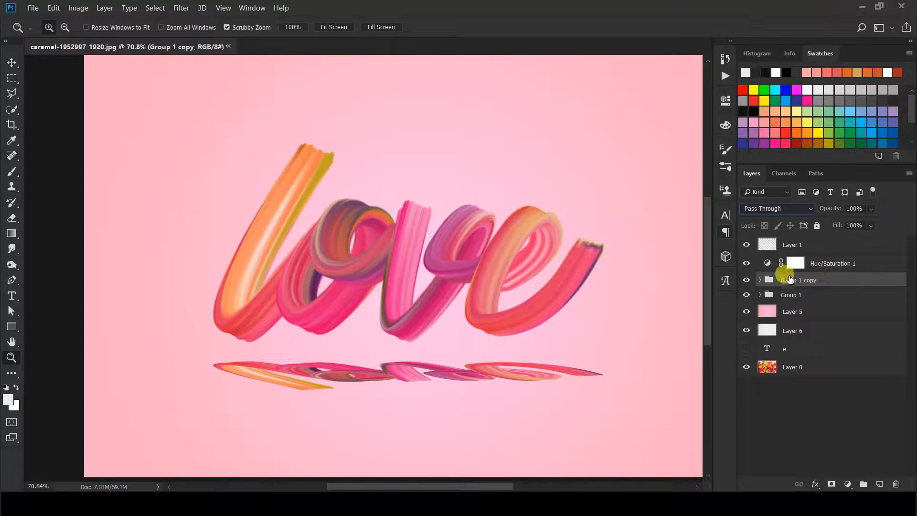
pyautogui.click(817, 485)
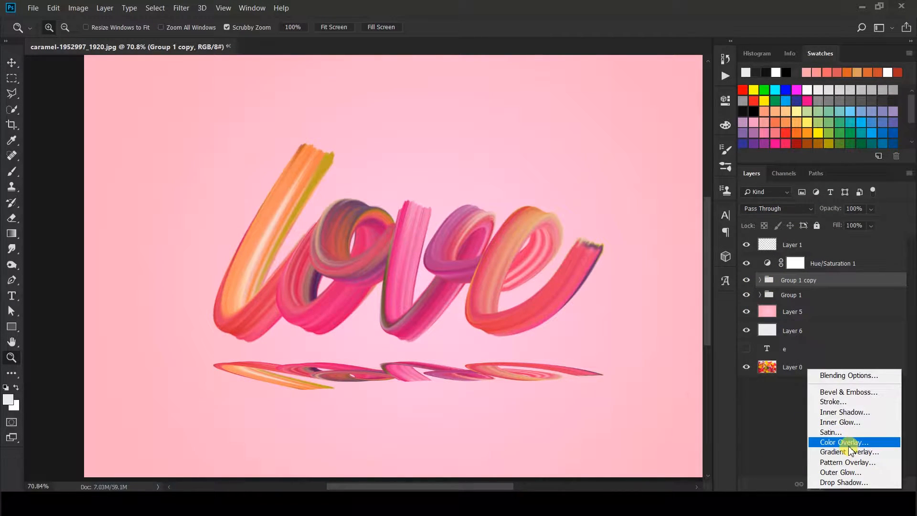
pyautogui.click(833, 442)
pyautogui.moveTo(288, 113); pyautogui.dragTo(782, 157)
pyautogui.click(749, 203)
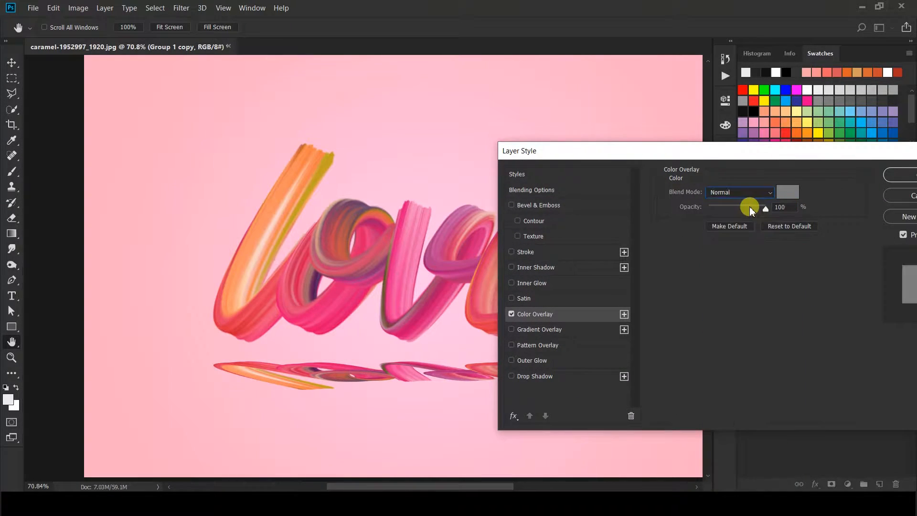
pyautogui.click(788, 191)
pyautogui.moveTo(500, 285); pyautogui.dragTo(467, 311)
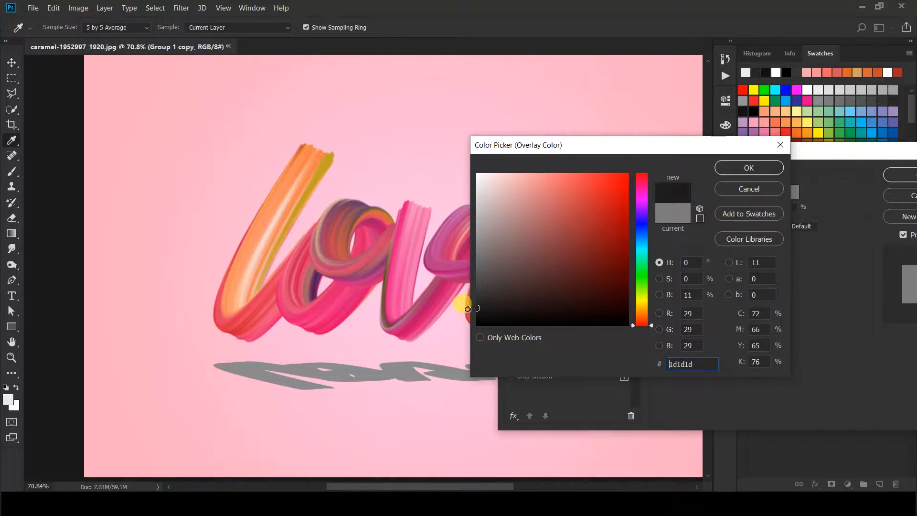
pyautogui.click(745, 166)
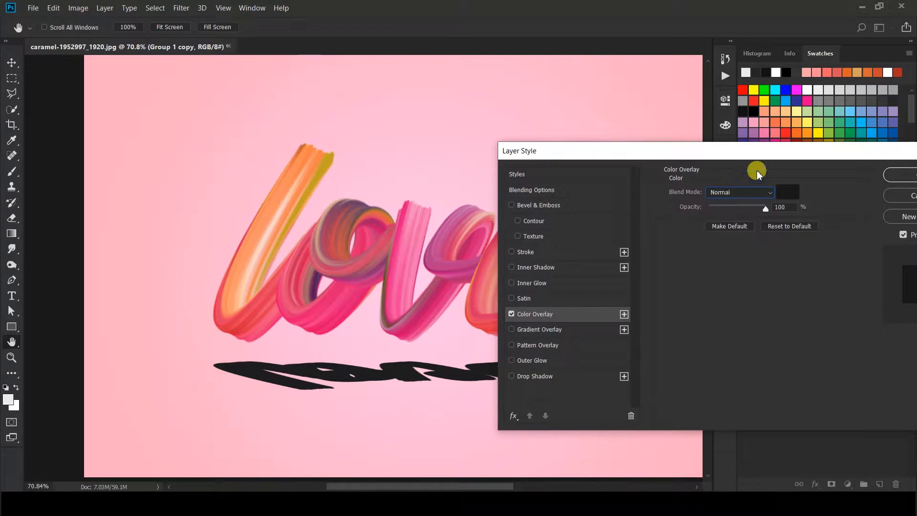
pyautogui.moveTo(764, 158); pyautogui.dragTo(700, 156)
pyautogui.click(856, 171)
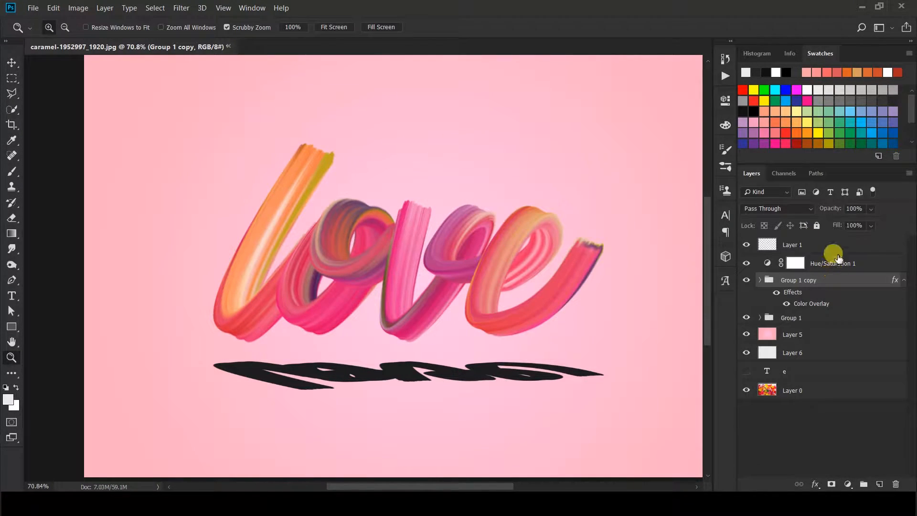
pyautogui.moveTo(853, 225); pyautogui.dragTo(836, 230)
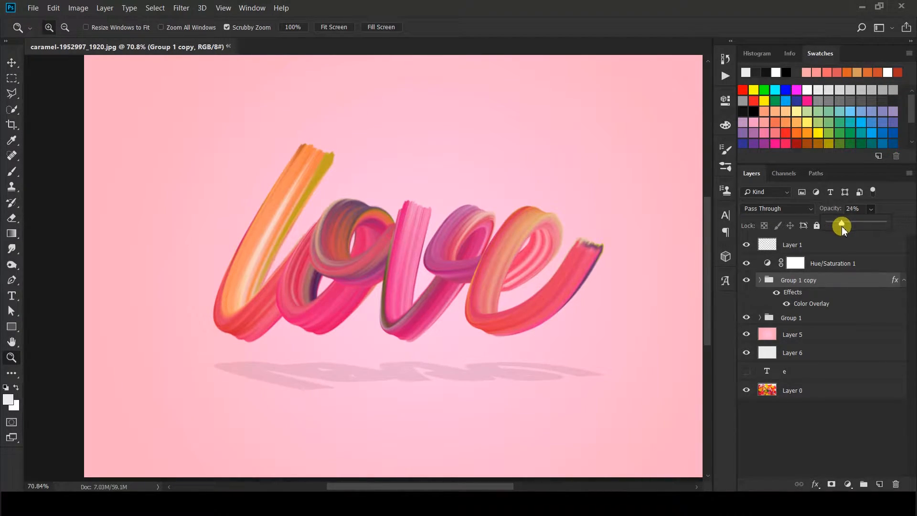
# Drag the Group 1 copy shadow upward so it sits closer beneath "love"
pyautogui.click(761, 282)
pyautogui.click(761, 281)
pyautogui.click(762, 282)
pyautogui.click(904, 281)
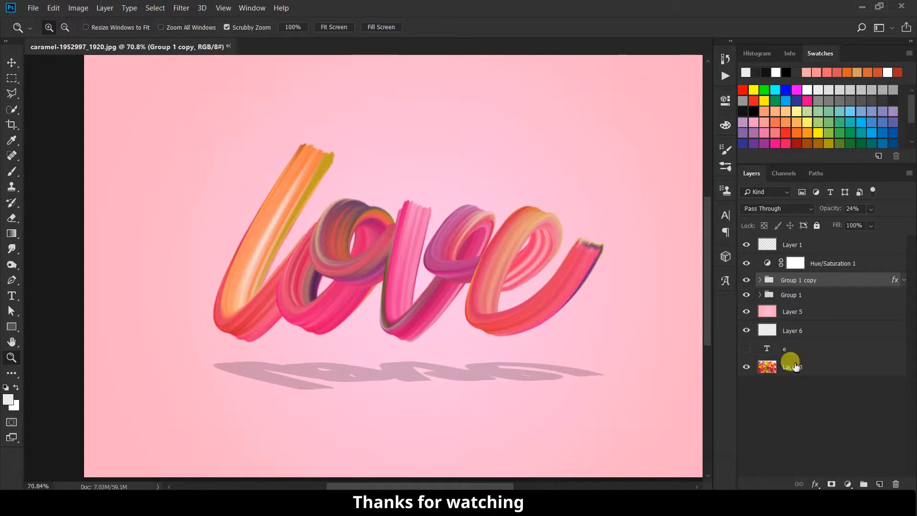
pyautogui.press('v')
pyautogui.moveTo(440, 383)
pyautogui.mouseDown()
pyautogui.moveTo(444, 360)
pyautogui.moveTo(443, 371)
pyautogui.mouseUp()
pyautogui.scroll(-1, 436, 320)
pyautogui.scroll(4, 355, 282)
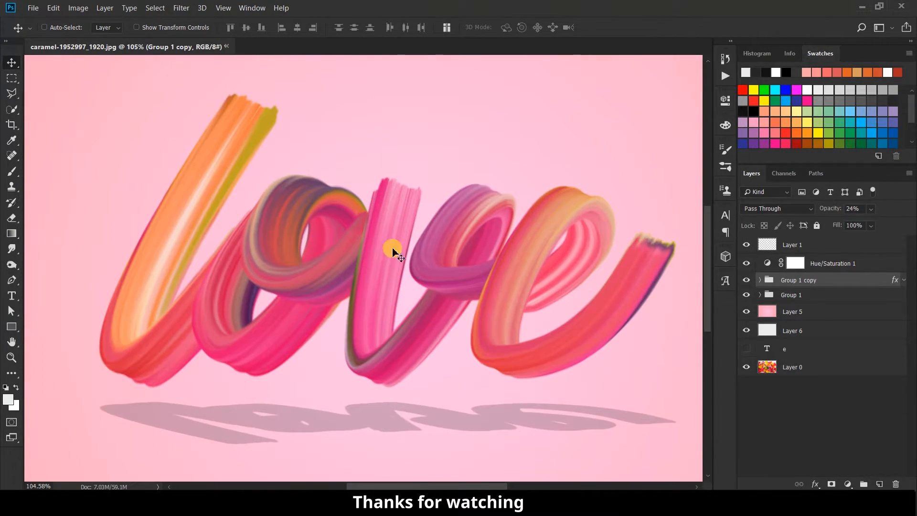
pyautogui.moveTo(394, 253); pyautogui.dragTo(382, 248)
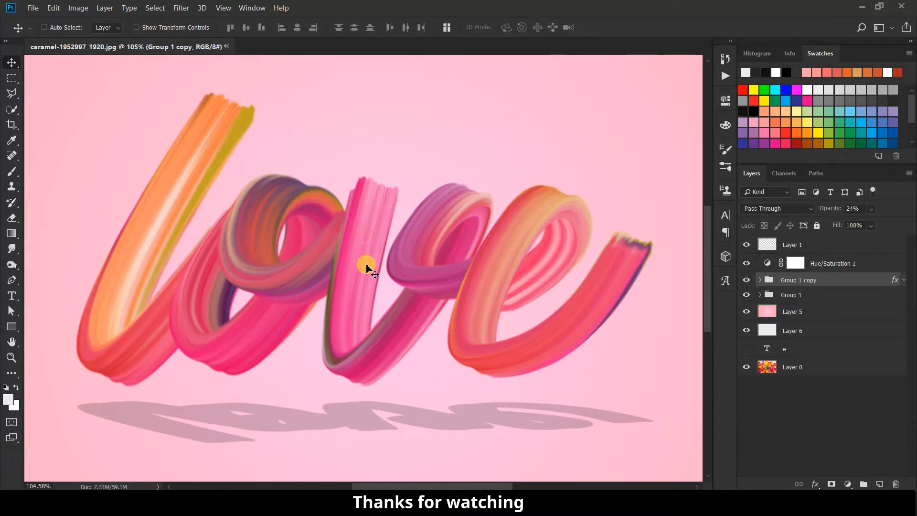